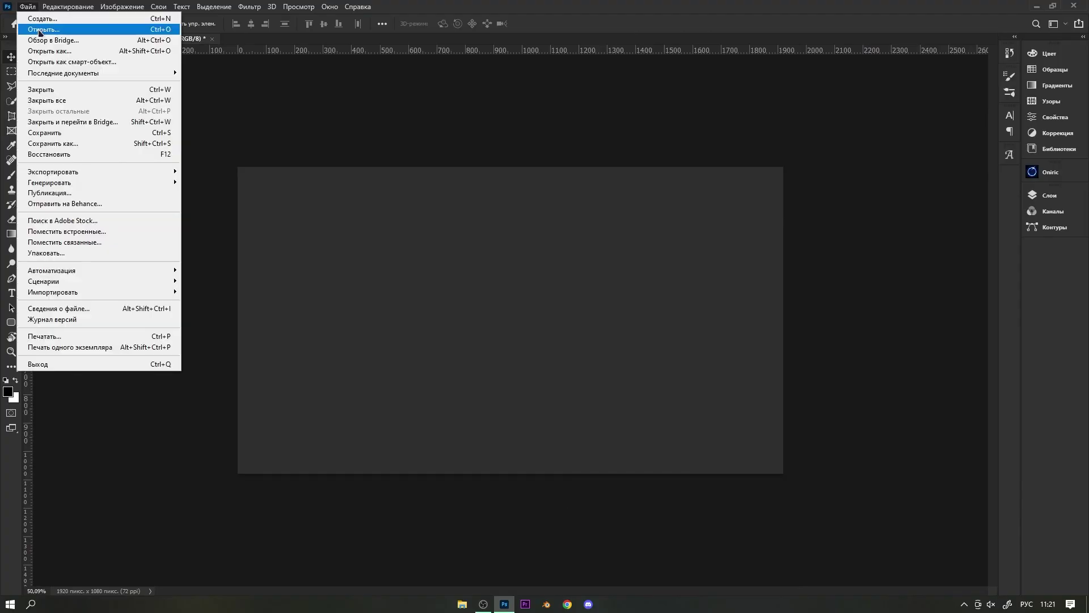
Begin free-transforming the placed portrait to scale it.
{"action": "key", "text": "ctrl+t"}
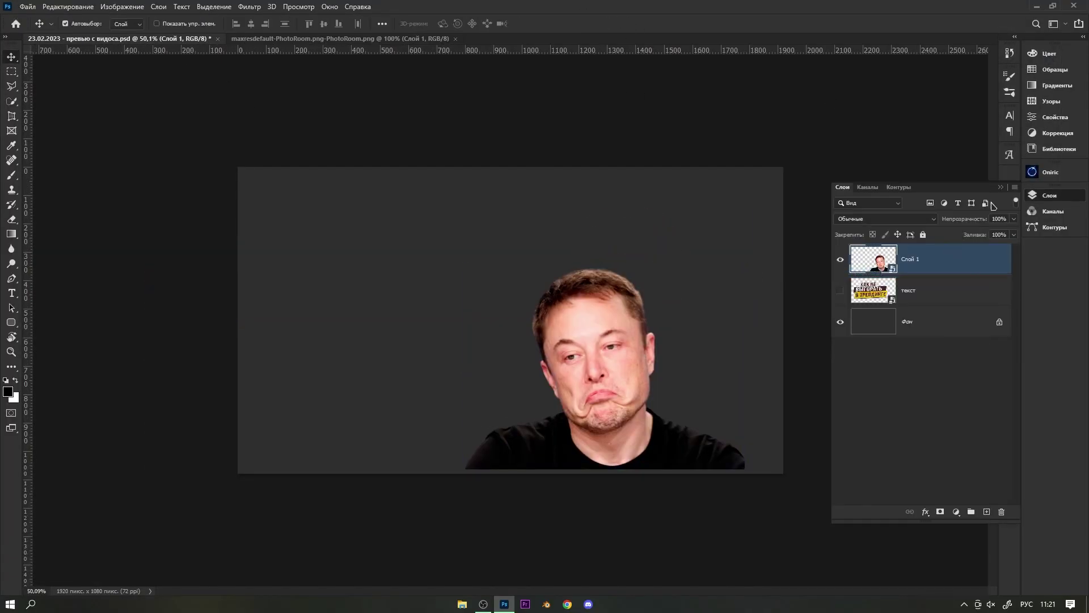
Enlarge the portrait toward the upper right, then cancel a trial resize of the title.
{"action": "left_click_drag", "start_coordinate": [744, 265], "coordinate": [856, 182]}
{"action": "key", "text": "Return"}
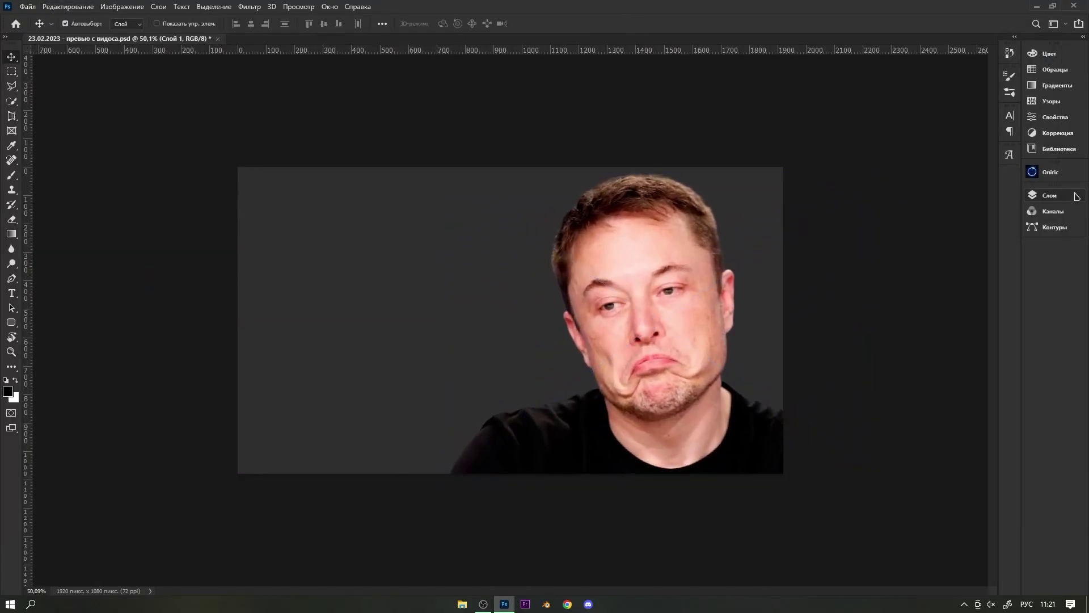
{"action": "left_click", "coordinate": [1049, 196]}
{"action": "key", "text": "ctrl+t"}
{"action": "left_click_drag", "start_coordinate": [953, 348], "coordinate": [762, 408]}
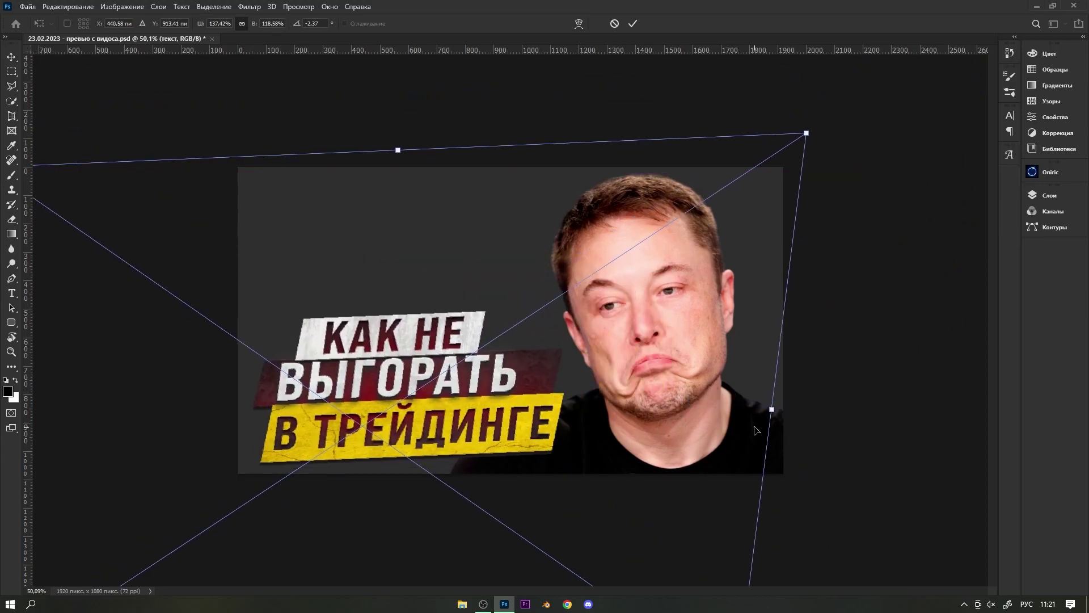
{"action": "left_click", "coordinate": [615, 23]}
Set КАК НЕ in a wide font inside the title smart object and save it.
{"action": "left_click", "coordinate": [1049, 195]}
{"action": "double_click", "coordinate": [871, 253]}
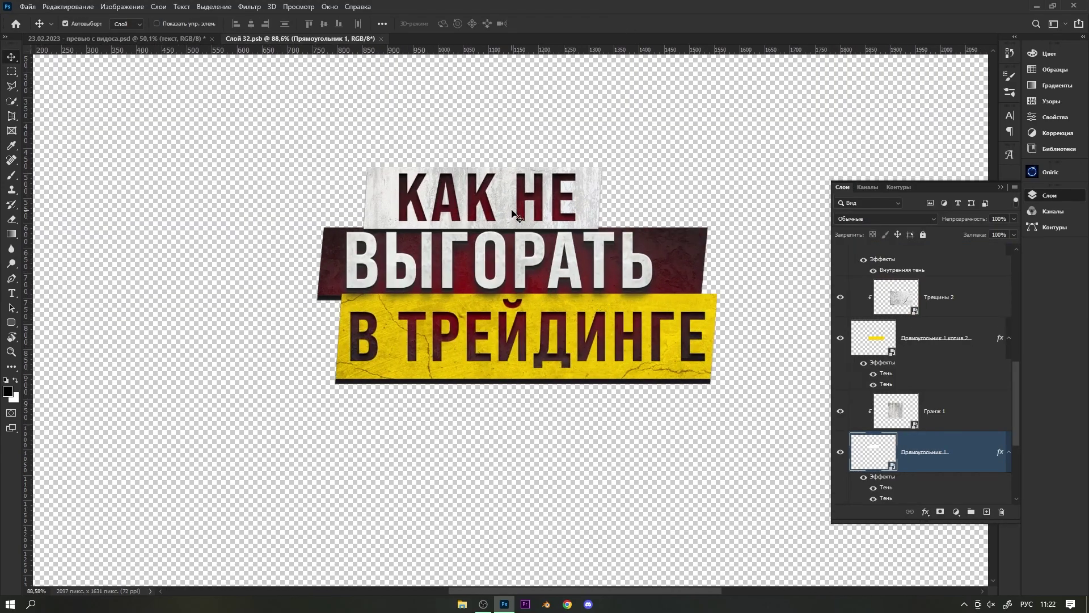
{"action": "double_click", "coordinate": [513, 215]}
{"action": "left_click", "coordinate": [164, 23]}
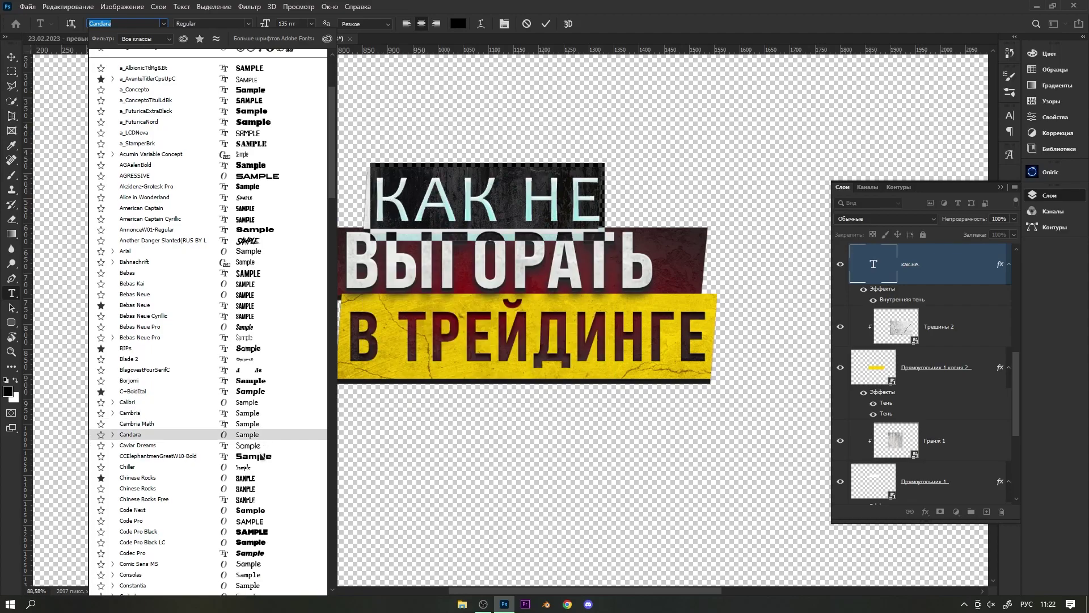
{"action": "scroll", "coordinate": [255, 437], "scroll_direction": "down", "scroll_amount": 5}
{"action": "scroll", "coordinate": [247, 414], "scroll_direction": "down", "scroll_amount": 5}
{"action": "left_click", "coordinate": [244, 404]}
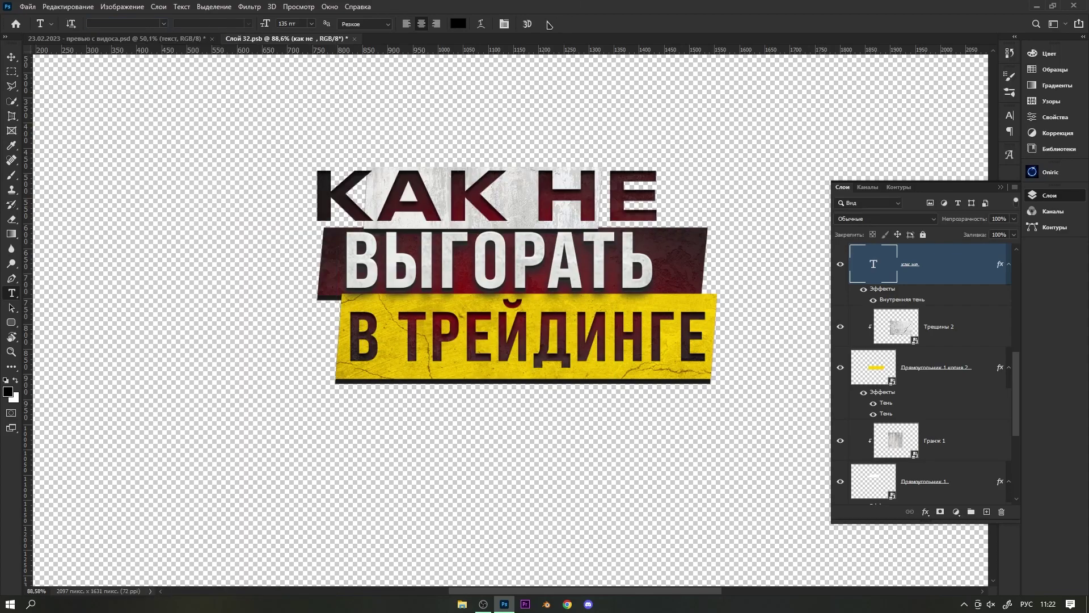
{"action": "key", "text": "ctrl+s"}
{"action": "key", "text": "ctrl+w"}
{"action": "right_click", "coordinate": [950, 259]}
{"action": "key", "text": "Escape"}
Shrink the updated title and move it to the lower left.
{"action": "key", "text": "ctrl+t"}
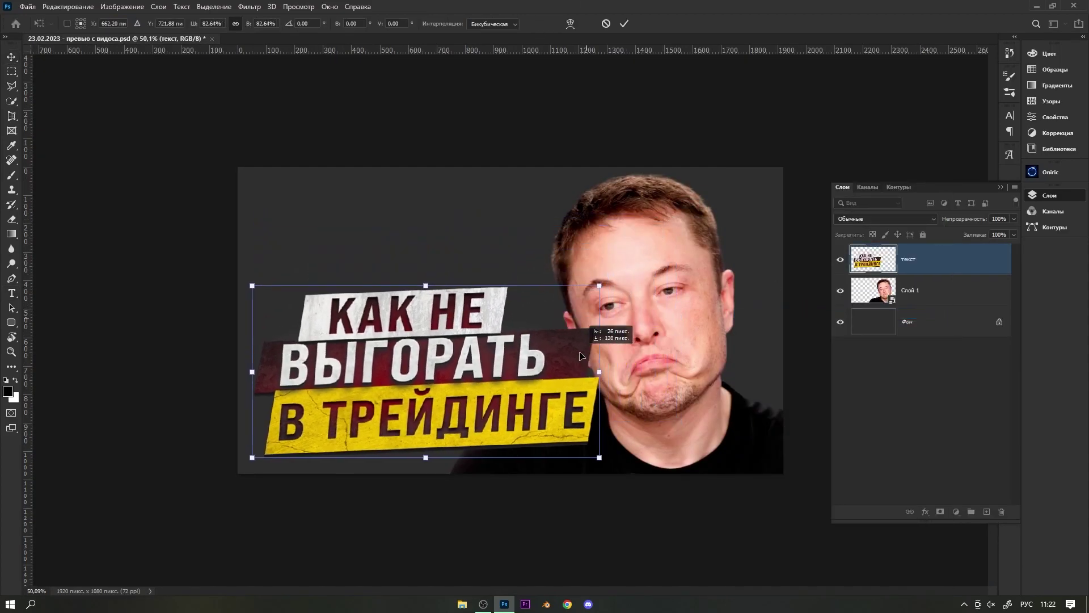
{"action": "left_click_drag", "start_coordinate": [679, 213], "coordinate": [545, 313]}
{"action": "key", "text": "Return"}
{"action": "right_click", "coordinate": [934, 258]}
{"action": "key", "text": "Escape"}
Shift the title banners' hue with Hue/Saturation and zoom out to the whole thumbnail.
{"action": "key", "text": "ctrl+u"}
{"action": "left_click_drag", "start_coordinate": [503, 197], "coordinate": [507, 199]}
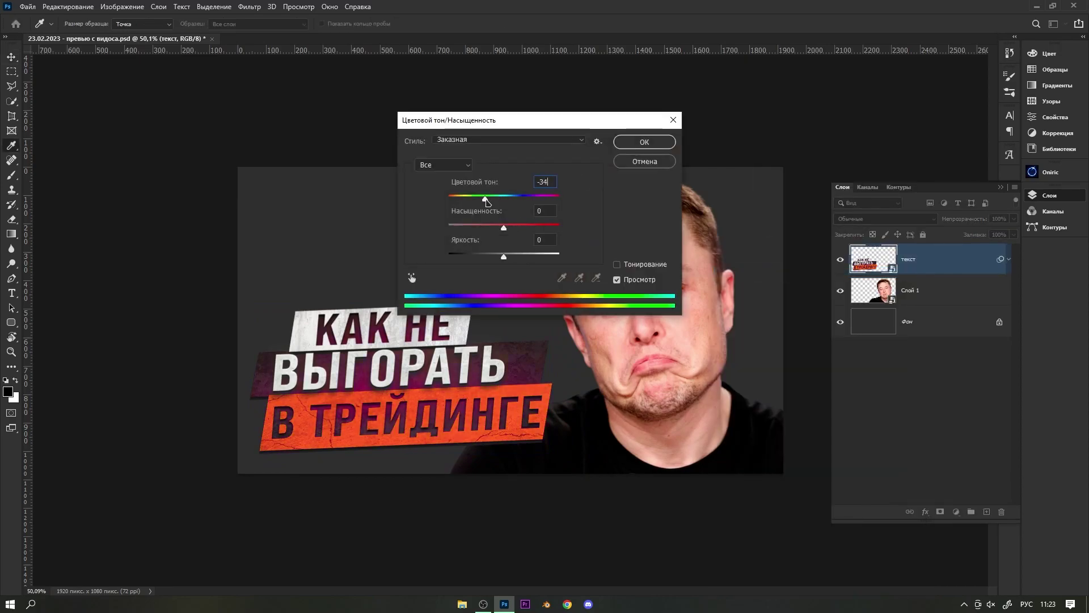
{"action": "key", "text": "Return"}
{"action": "key", "text": "ctrl+minus"}
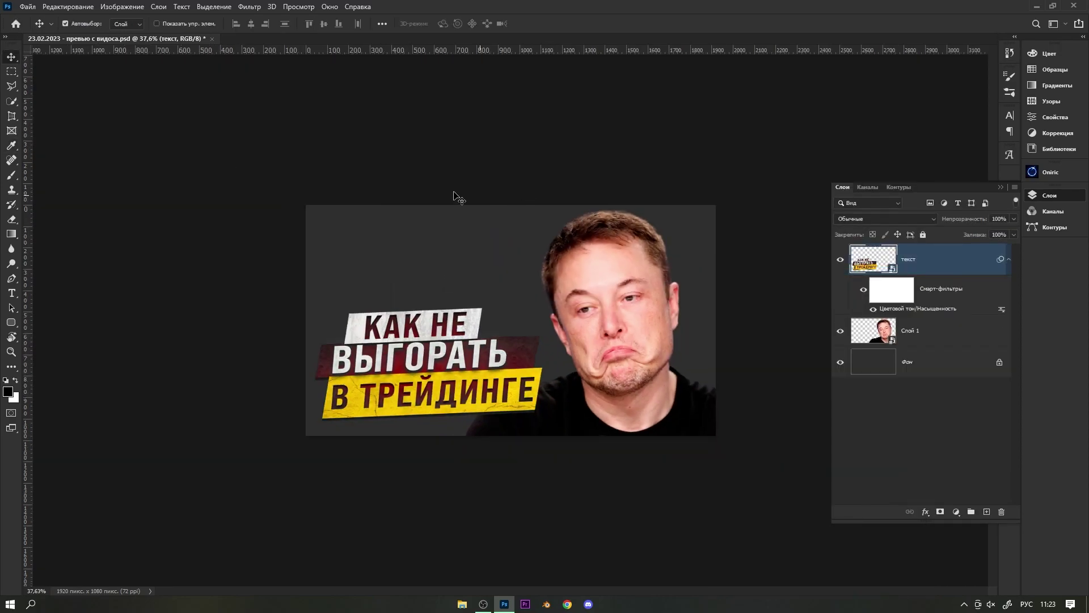
{"action": "key", "text": "ctrl+o"}
Copy the torn-paper piece into the thumbnail and place it at the top left.
{"action": "double_click", "coordinate": [206, 325]}
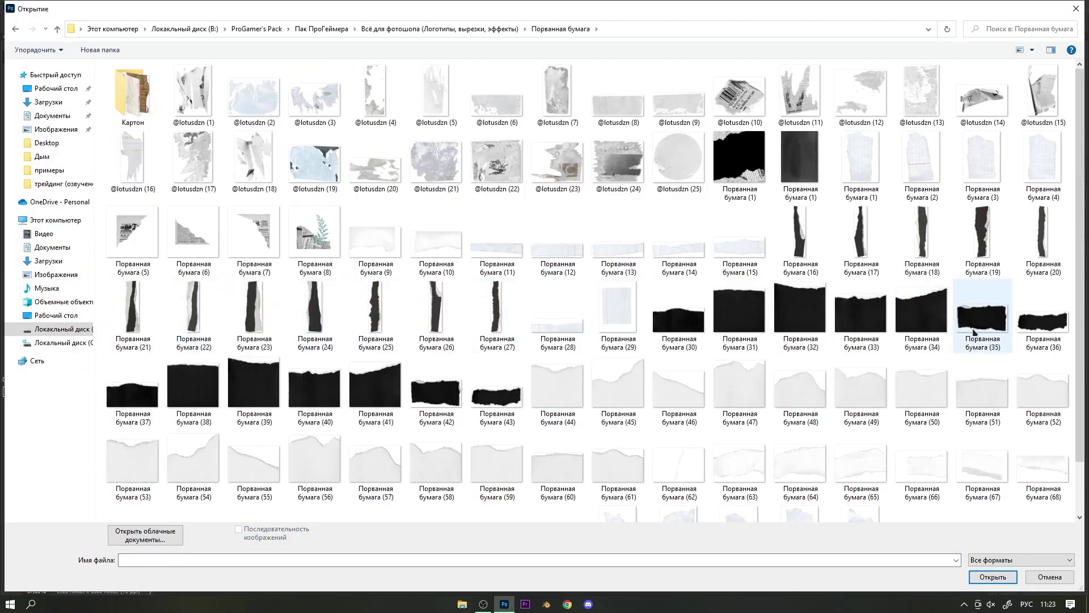
{"action": "double_click", "coordinate": [983, 315]}
{"action": "key", "text": "ctrl+a"}
{"action": "key", "text": "ctrl+c"}
{"action": "key", "text": "ctrl+Tab"}
{"action": "key", "text": "ctrl+v"}
{"action": "key", "text": "ctrl+t"}
{"action": "left_click_drag", "start_coordinate": [720, 437], "coordinate": [511, 309]}
{"action": "left_click_drag", "start_coordinate": [533, 261], "coordinate": [531, 267]}
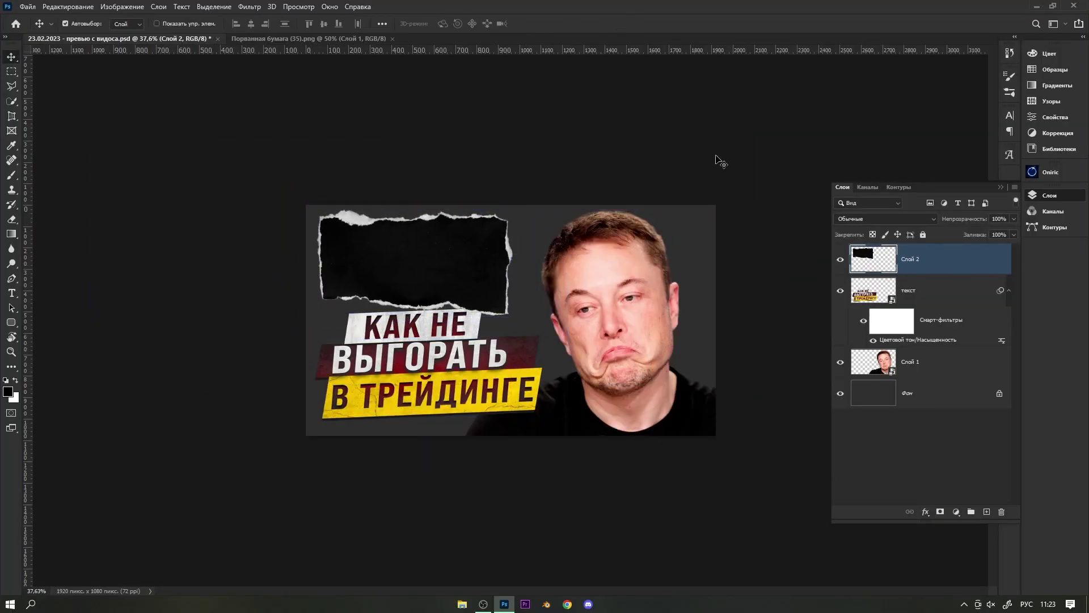
Clip the pink-pillars photo inside the torn paper and enlarge it to fill the patch.
{"action": "key", "text": "ctrl+o"}
{"action": "key", "text": "Return"}
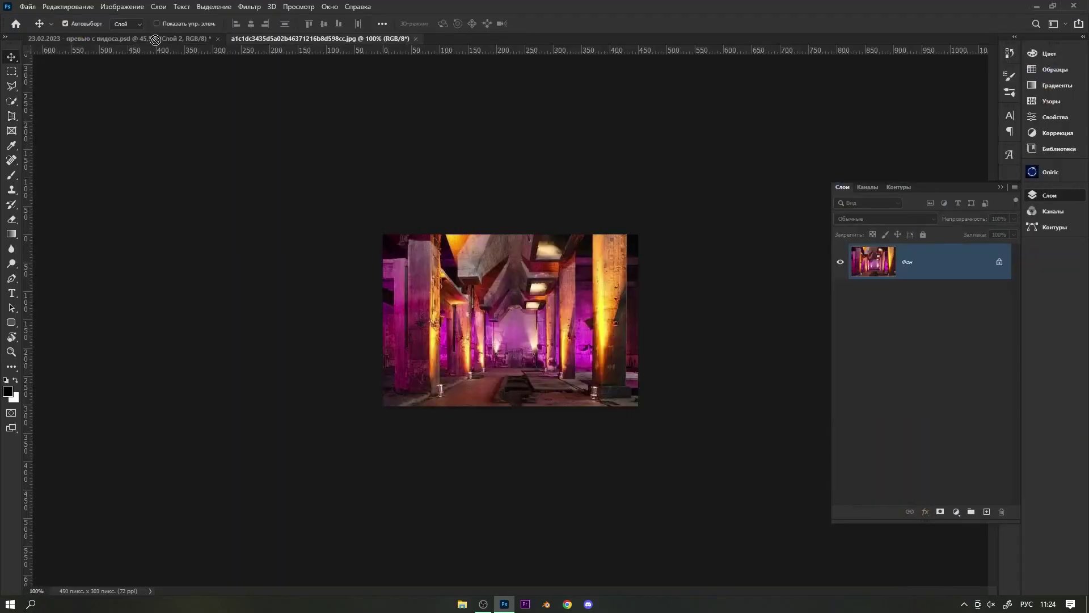
{"action": "left_click_drag", "start_coordinate": [155, 40], "coordinate": [369, 267]}
{"action": "key", "text": "ctrl+alt+g"}
{"action": "key", "text": "ctrl+t"}
{"action": "left_click_drag", "start_coordinate": [340, 207], "coordinate": [268, 170]}
{"action": "key", "text": "Return"}
{"action": "key", "text": "e"}
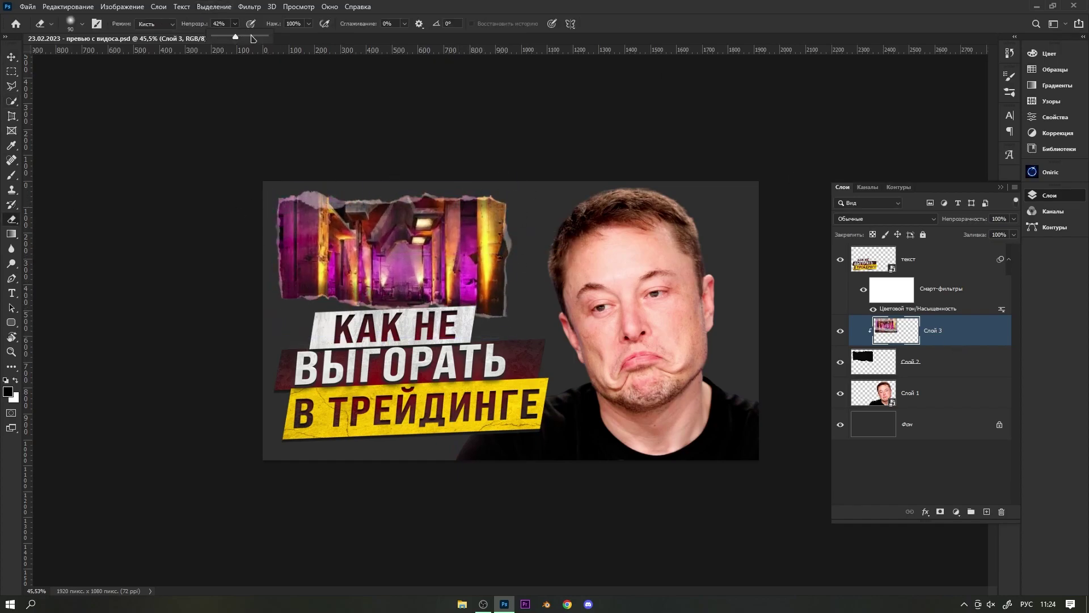
{"action": "key", "text": "v"}
Apply a Mosaic pixelate filter to the photo and lower its opacity to 33%.
{"action": "left_click", "coordinate": [249, 7]}
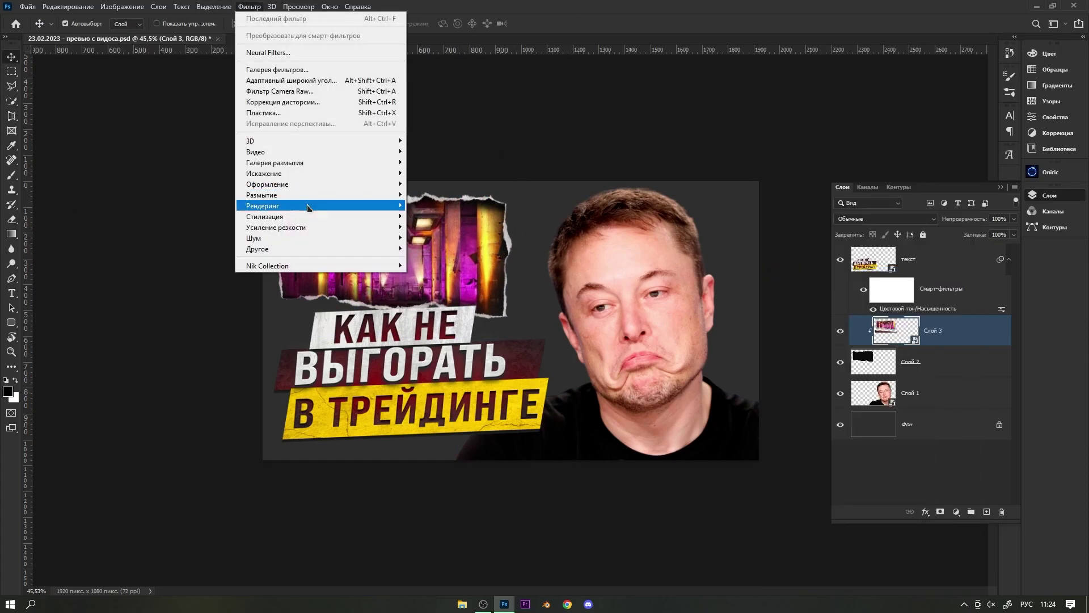
{"action": "mouse_move", "coordinate": [267, 184]}
{"action": "left_click", "coordinate": [431, 205]}
{"action": "type", "text": "20"}
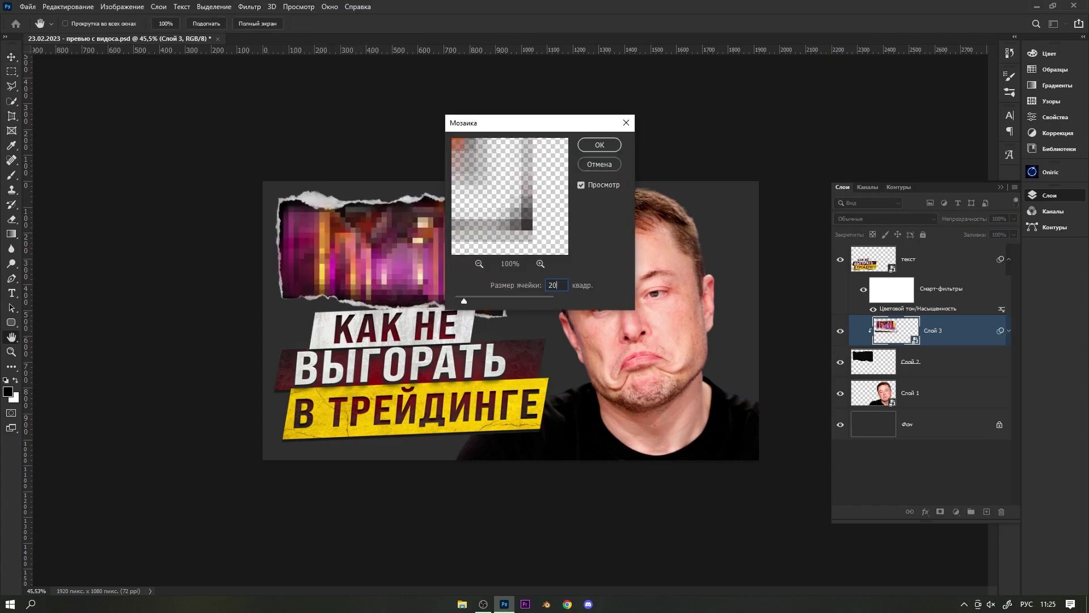
{"action": "left_click", "coordinate": [603, 154]}
{"action": "key", "text": "3"}
{"action": "key", "text": "3"}
{"action": "right_click", "coordinate": [982, 401]}
{"action": "key", "text": "ctrl+o"}
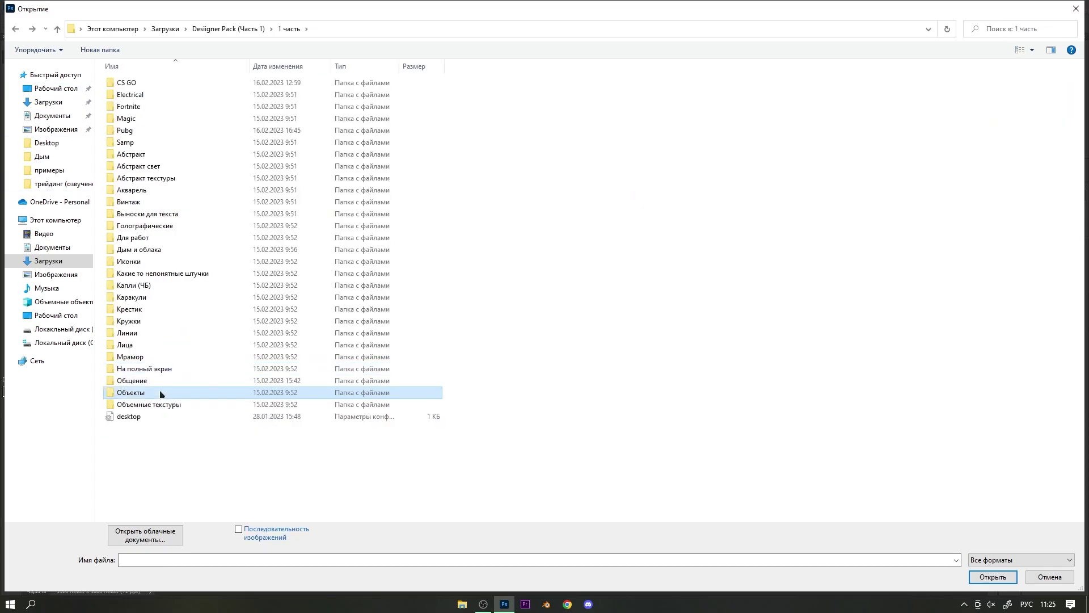
Browse Объемные текстуры, Для работ and the desktop ProGameR Pack (Часть 2) > 2 часть folders.
{"action": "double_click", "coordinate": [158, 404]}
{"action": "key", "text": "alt+Left"}
{"action": "double_click", "coordinate": [181, 237]}
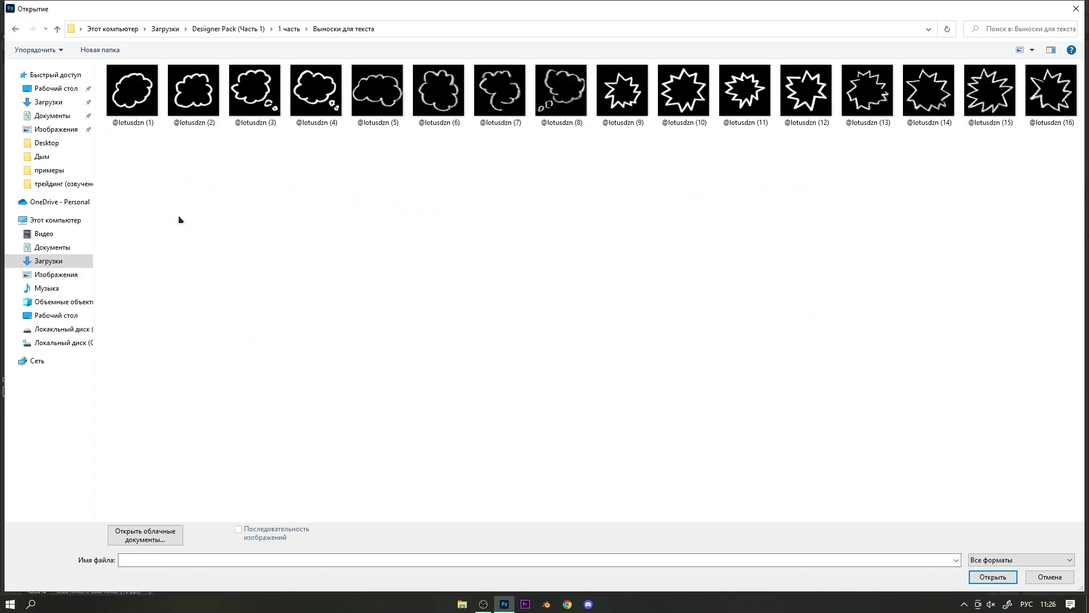
{"action": "key", "text": "alt+Left"}
{"action": "left_click", "coordinate": [56, 315]}
{"action": "double_click", "coordinate": [129, 168]}
{"action": "double_click", "coordinate": [142, 82]}
{"action": "double_click", "coordinate": [197, 316]}
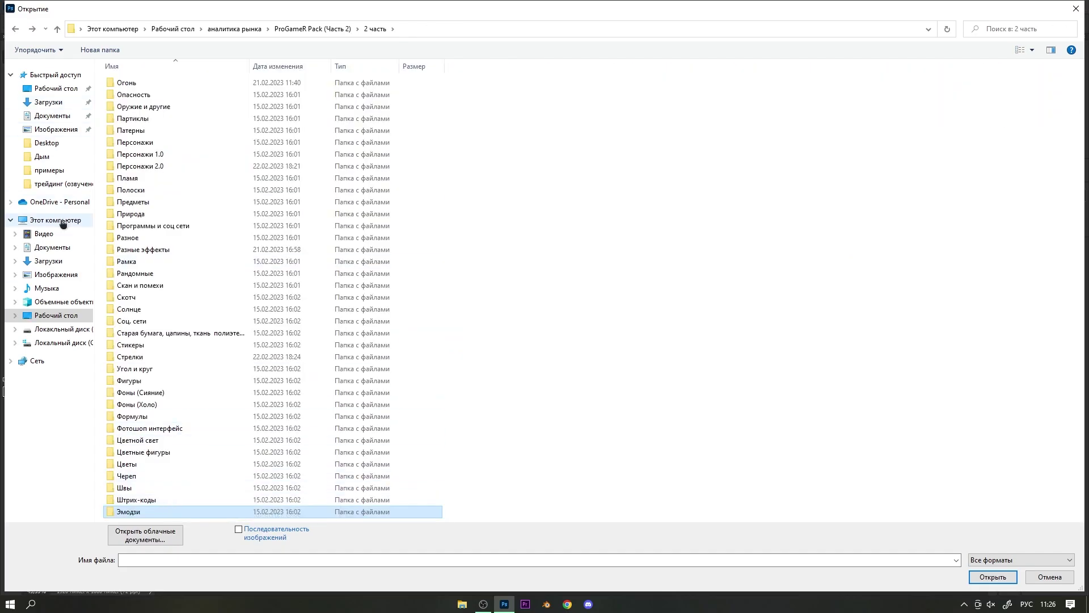
Open drive B > Всё для фотошопа > Огромный пак логотипов folder.
{"action": "left_click", "coordinate": [57, 329]}
{"action": "double_click", "coordinate": [126, 84]}
{"action": "scroll", "coordinate": [227, 187], "scroll_direction": "down", "scroll_amount": 5}
{"action": "scroll", "coordinate": [184, 348], "scroll_direction": "down", "scroll_amount": 5}
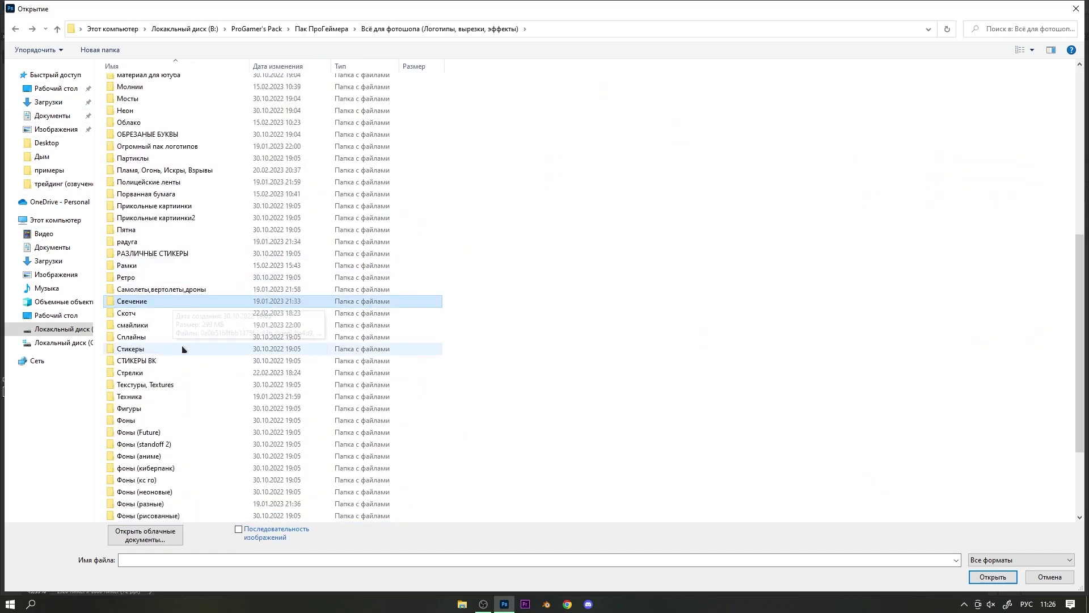
{"action": "left_click", "coordinate": [185, 336]}
{"action": "scroll", "coordinate": [185, 317], "scroll_direction": "down", "scroll_amount": 3}
{"action": "scroll", "coordinate": [245, 311], "scroll_direction": "up", "scroll_amount": 8}
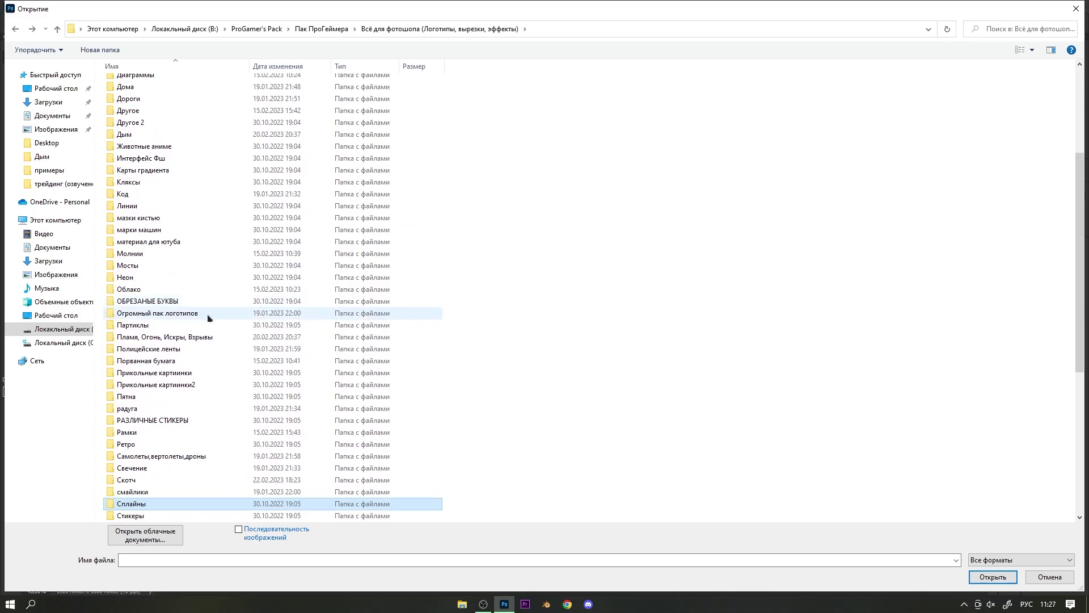
{"action": "scroll", "coordinate": [211, 316], "scroll_direction": "up", "scroll_amount": 5}
{"action": "scroll", "coordinate": [214, 316], "scroll_direction": "down", "scroll_amount": 13}
{"action": "scroll", "coordinate": [230, 295], "scroll_direction": "up", "scroll_amount": 8}
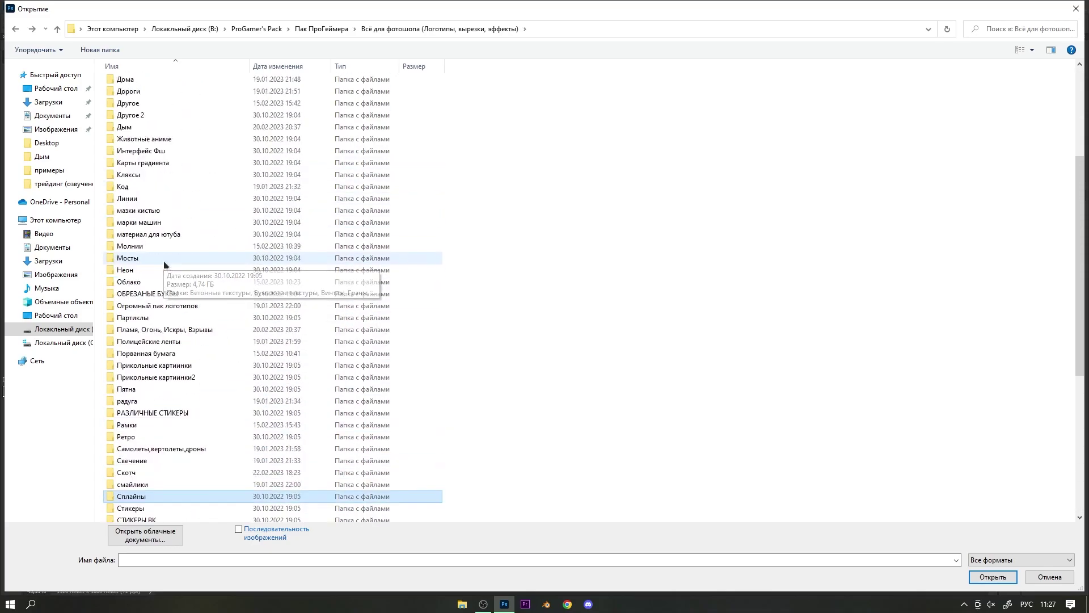
{"action": "double_click", "coordinate": [209, 355]}
Rotate a question-mark copy slightly and give the question marks a lime colour style.
{"action": "left_click_drag", "start_coordinate": [1081, 122], "coordinate": [1048, 414]}
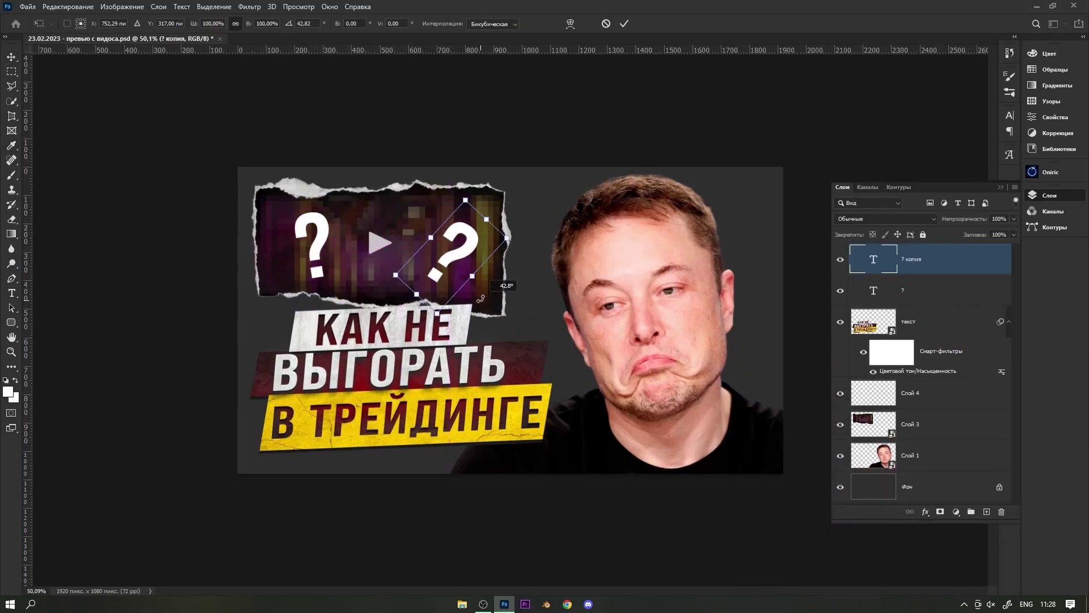
{"action": "scroll", "coordinate": [510, 318], "scroll_direction": "down", "scroll_amount": 2}
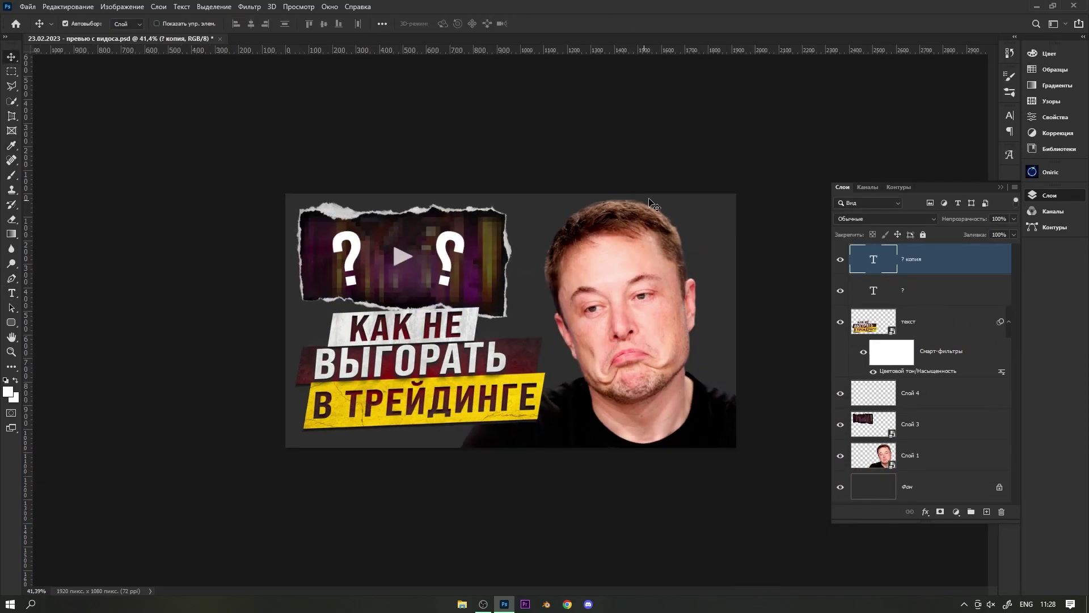
{"action": "left_click_drag", "start_coordinate": [495, 310], "coordinate": [492, 314]}
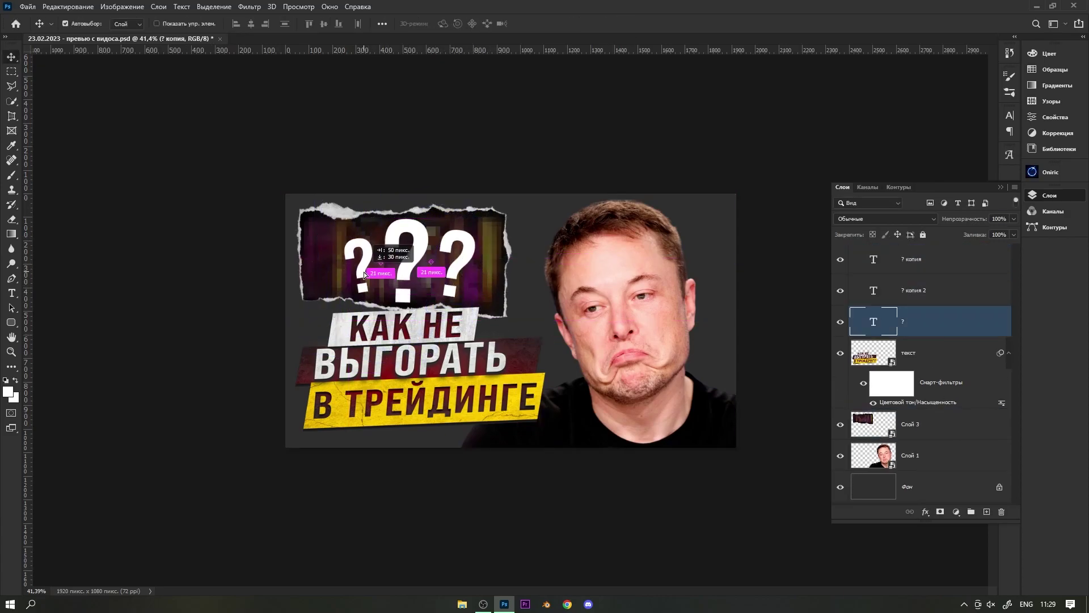
{"action": "left_click", "coordinate": [752, 436]}
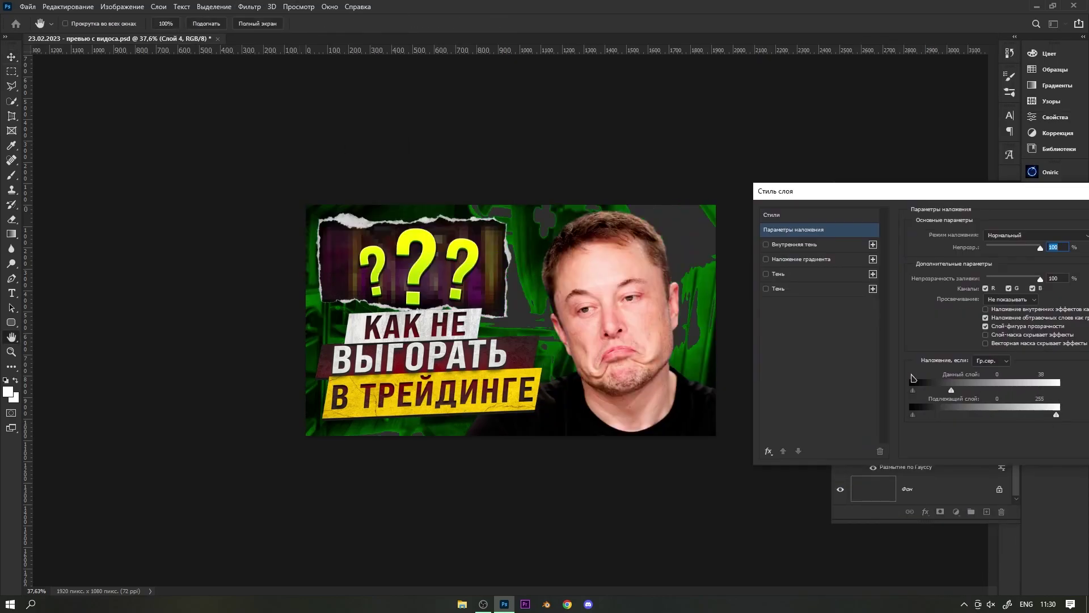
Select the gradient map layer and paint a soft glow with the brush reduced to 800.
{"action": "left_click_drag", "start_coordinate": [899, 193], "coordinate": [784, 129]}
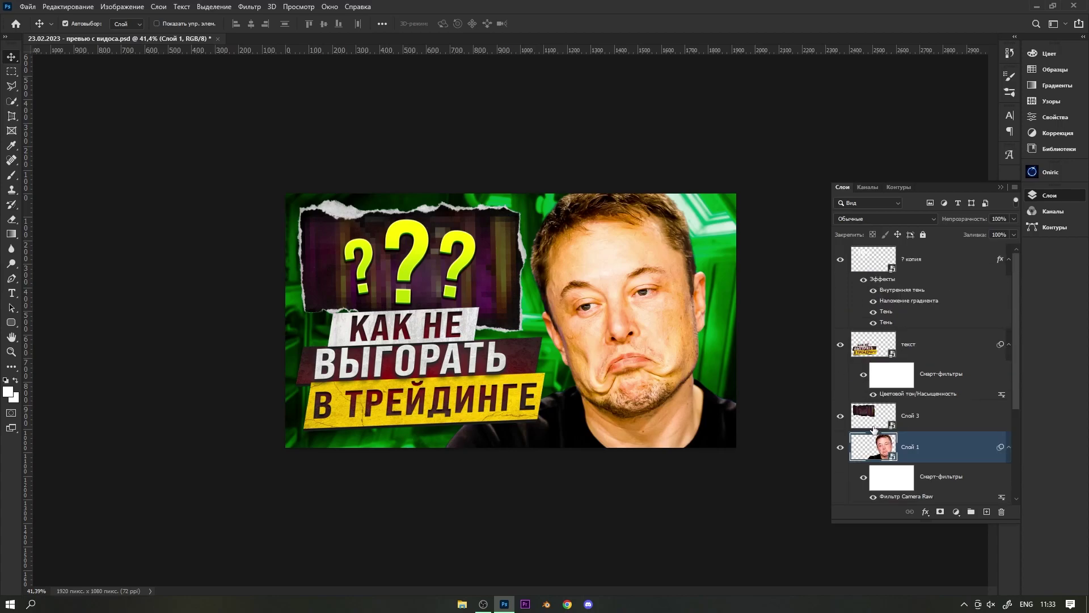
{"action": "key", "text": "alt+bracketleft"}
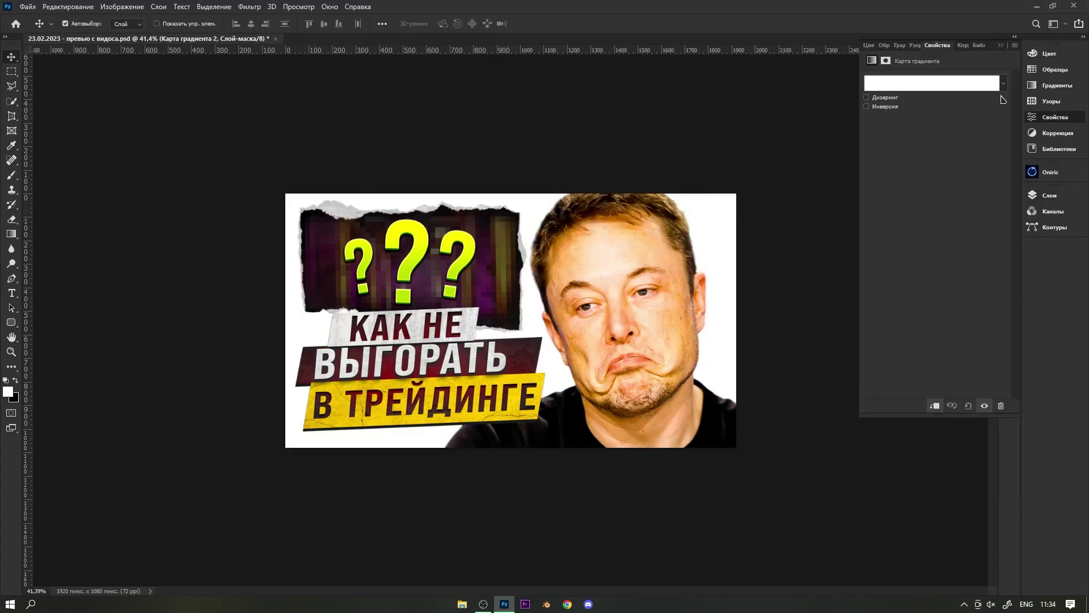
{"action": "mouse_move", "coordinate": [758, 264]}
{"action": "left_mouse_down"}
{"action": "mouse_move", "coordinate": [628, 360]}
{"action": "mouse_move", "coordinate": [651, 499]}
{"action": "left_mouse_up"}
{"action": "key", "text": "bracketleft"}
{"action": "key", "text": "bracketleft"}
{"action": "key", "text": "bracketleft"}
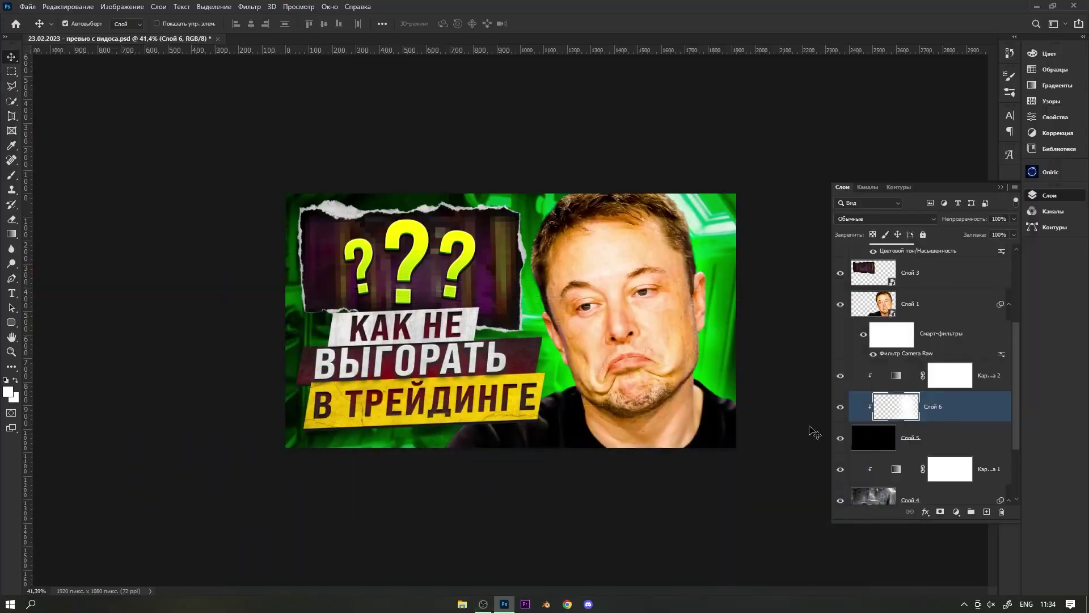
{"action": "key", "text": "ctrl+o"}
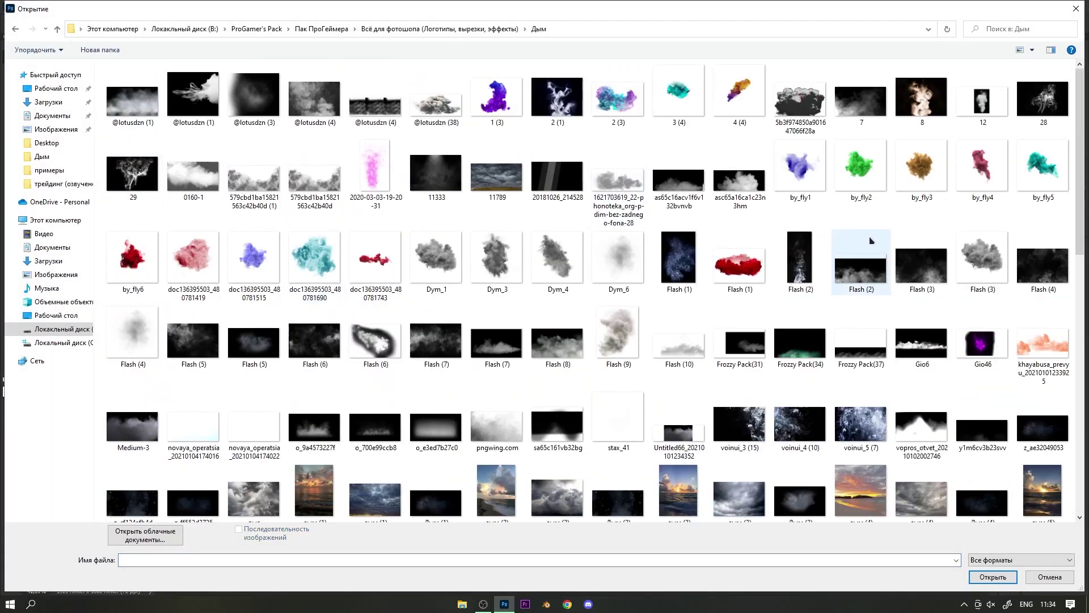
Bring the Flash (4) smoke image into the thumbnail in Linear Dodge mode.
{"action": "left_click", "coordinate": [133, 335]}
{"action": "scroll", "coordinate": [297, 355], "scroll_direction": "down", "scroll_amount": 3}
{"action": "scroll", "coordinate": [754, 345], "scroll_direction": "down", "scroll_amount": 9}
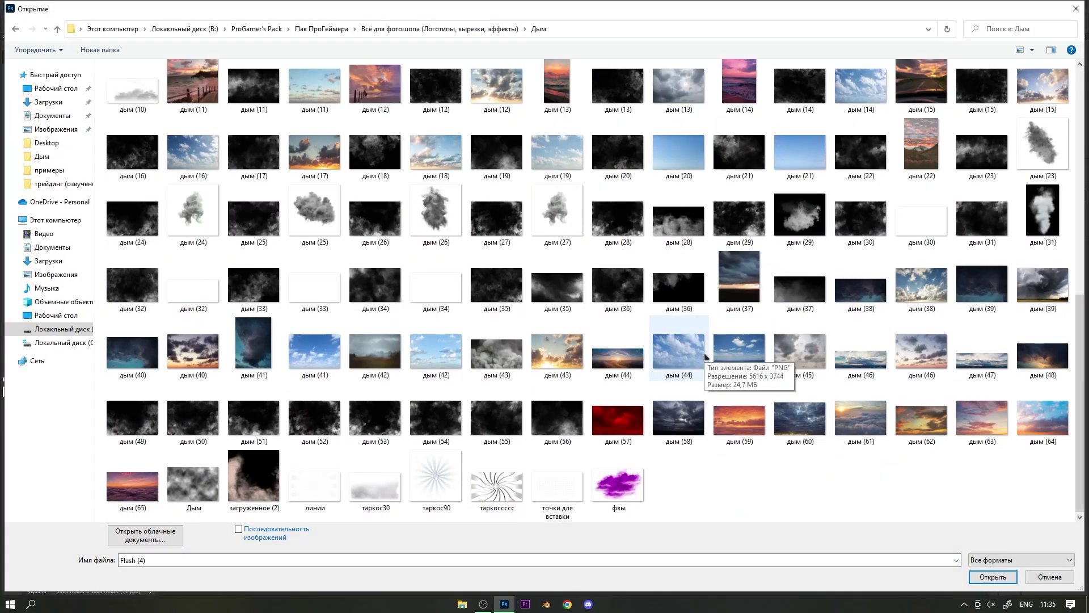
{"action": "scroll", "coordinate": [706, 356], "scroll_direction": "up", "scroll_amount": 10}
{"action": "double_click", "coordinate": [618, 182]}
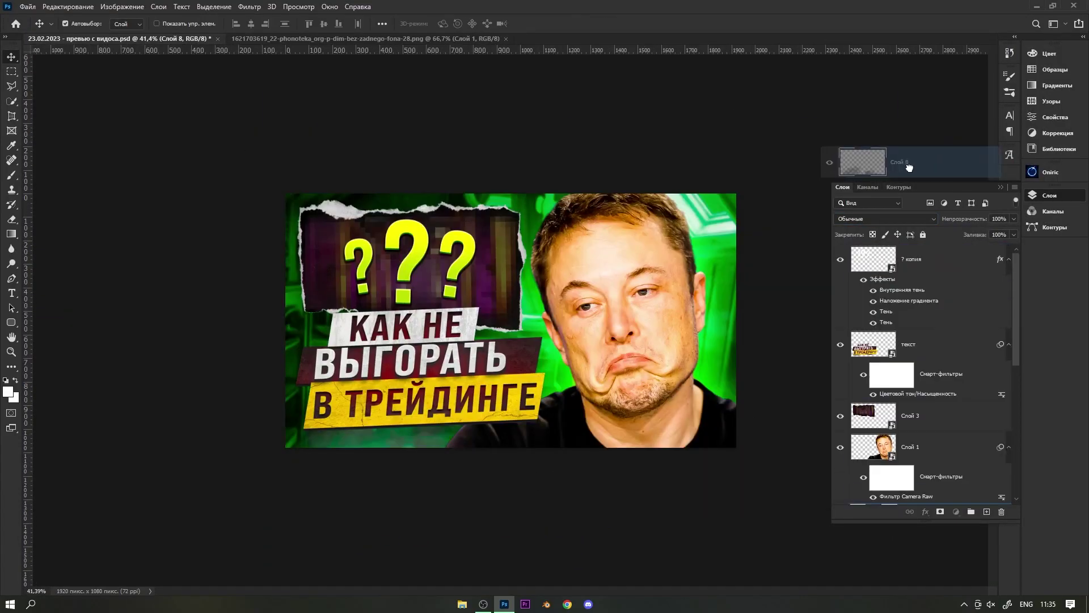
{"action": "left_click_drag", "start_coordinate": [475, 165], "coordinate": [499, 341]}
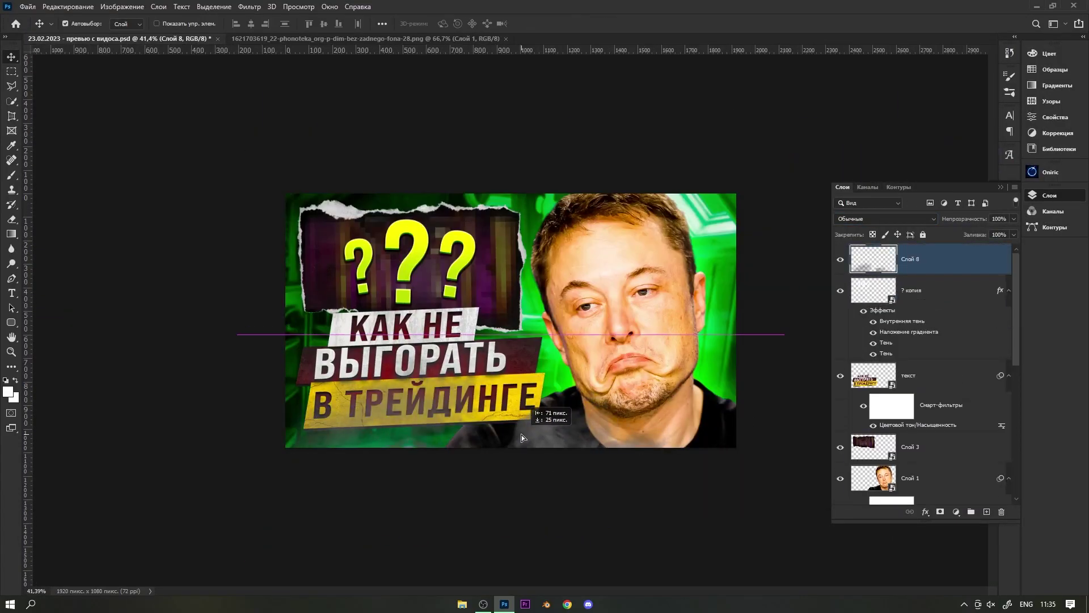
{"action": "left_click", "coordinate": [885, 218]}
{"action": "left_click", "coordinate": [908, 324]}
Convert the smoke layer to a Smart Object and apply Gaussian Blur.
{"action": "left_click", "coordinate": [249, 6]}
{"action": "right_click", "coordinate": [941, 258]}
{"action": "left_click", "coordinate": [850, 265]}
{"action": "left_click", "coordinate": [249, 6]}
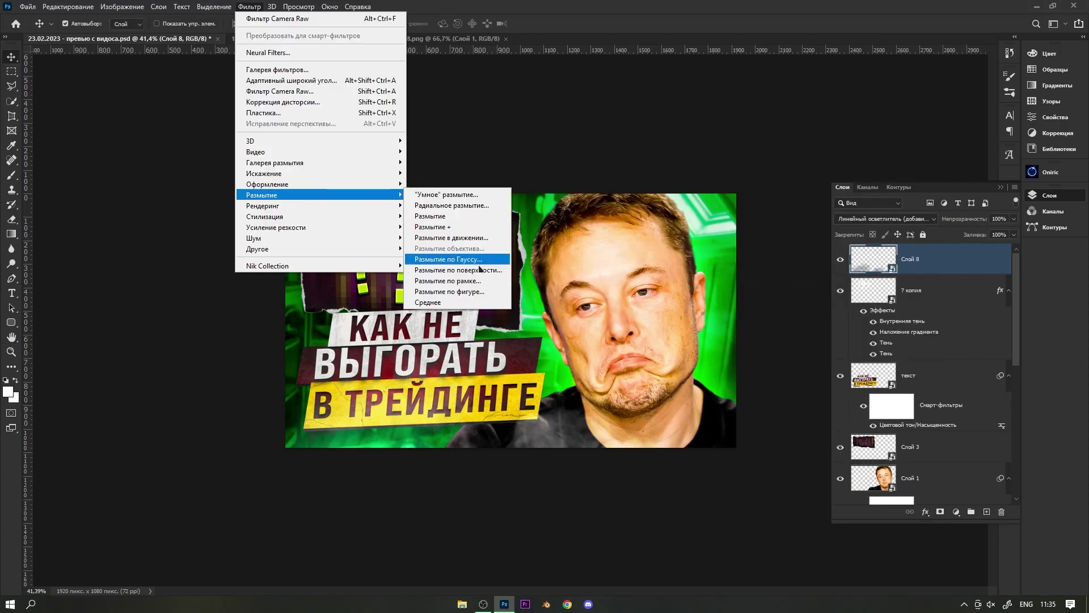
{"action": "left_click", "coordinate": [449, 258]}
{"action": "key", "text": "Return"}
{"action": "left_click", "coordinate": [11, 57]}
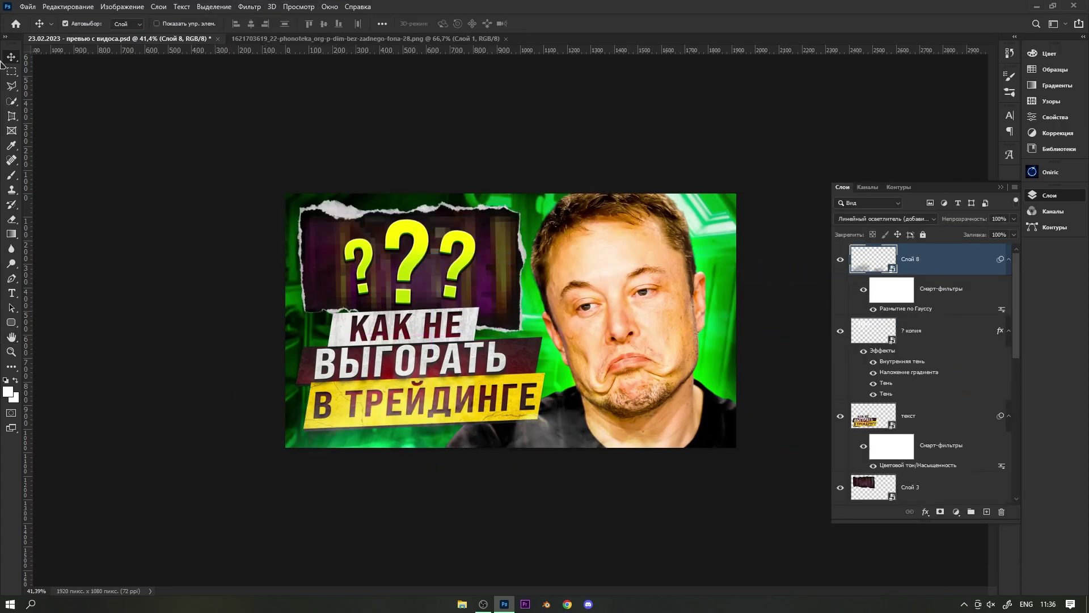
Add an enlarged sparks image from the flames and sparks folder in Screen mode.
{"action": "key", "text": "ctrl+o"}
{"action": "left_click", "coordinate": [439, 29]}
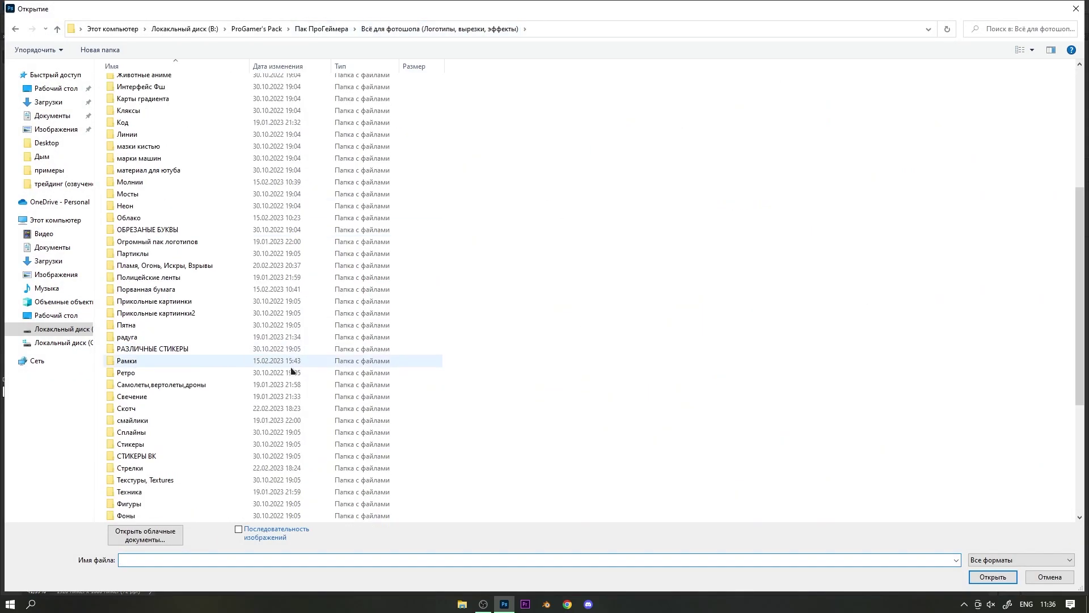
{"action": "double_click", "coordinate": [404, 279]}
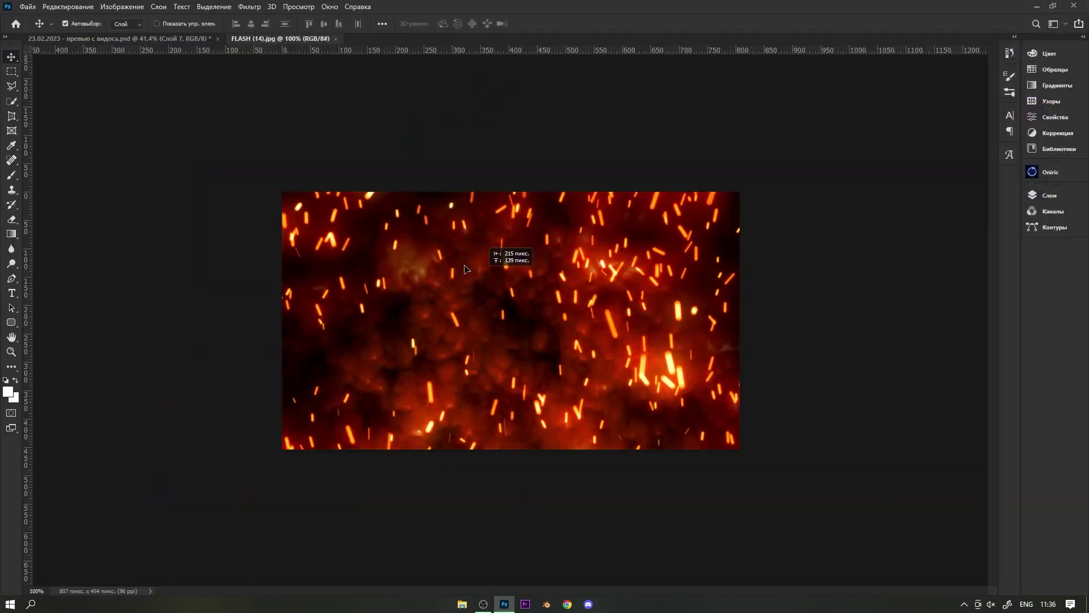
{"action": "left_click_drag", "start_coordinate": [729, 342], "coordinate": [737, 448]}
{"action": "key", "text": "Return"}
{"action": "left_click", "coordinate": [1049, 196]}
{"action": "left_click", "coordinate": [885, 219]}
{"action": "left_click", "coordinate": [901, 333]}
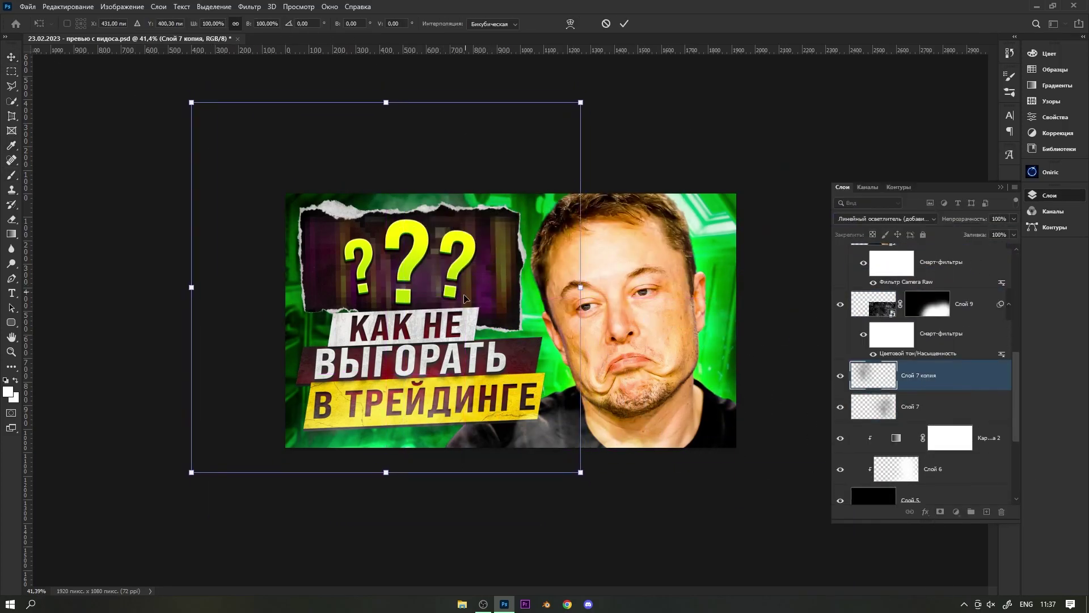
{"action": "left_click_drag", "start_coordinate": [463, 298], "coordinate": [408, 318]}
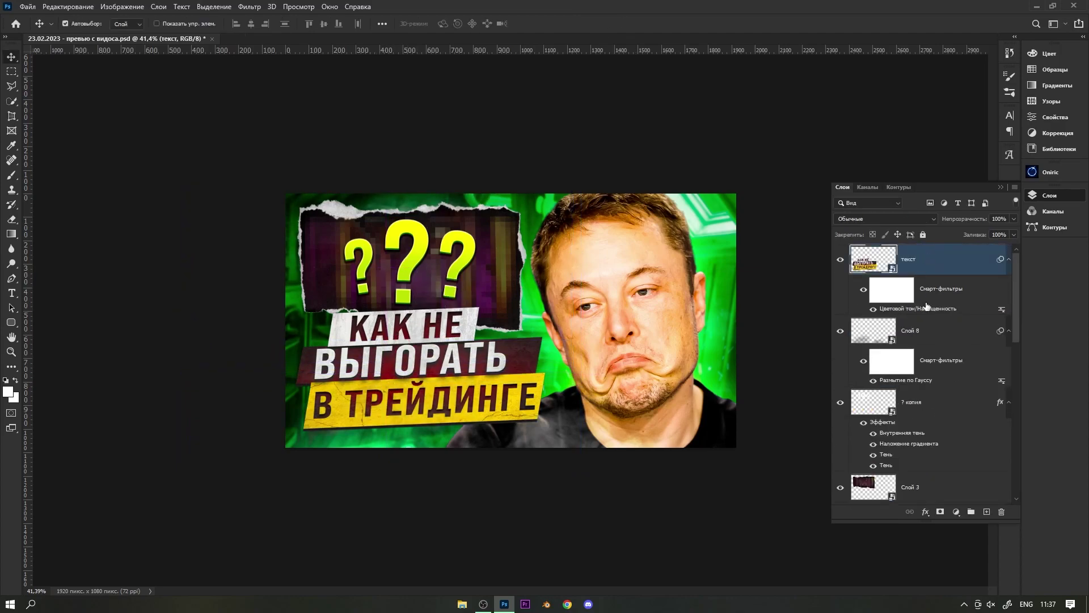
{"action": "key", "text": "ctrl+o"}
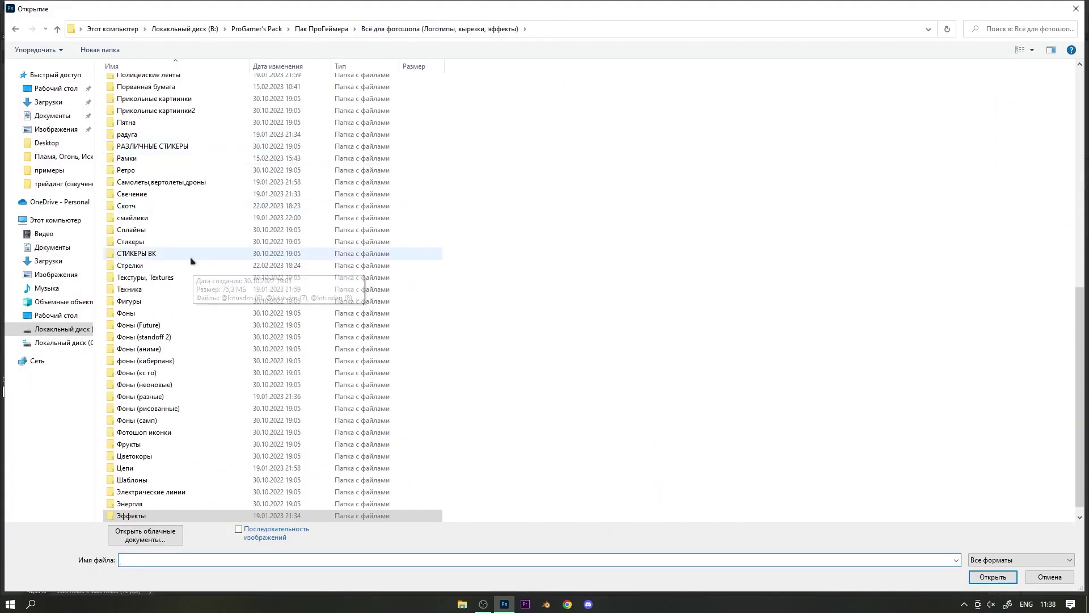
Open Стрелка 2.png, erase the stray left arrow, and rotate it 180°.
{"action": "double_click", "coordinate": [193, 259]}
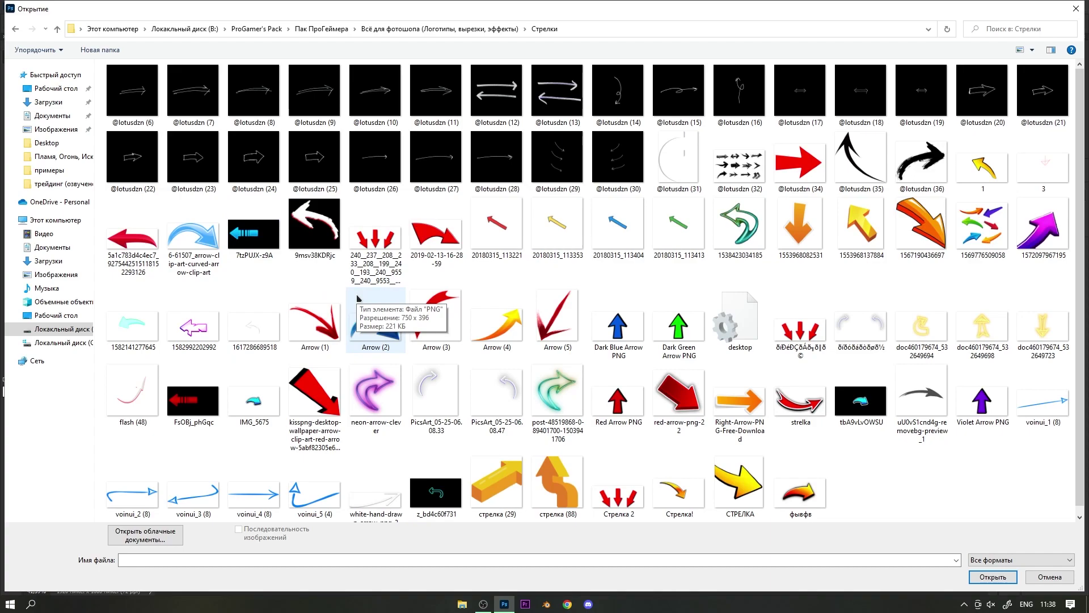
{"action": "double_click", "coordinate": [618, 494]}
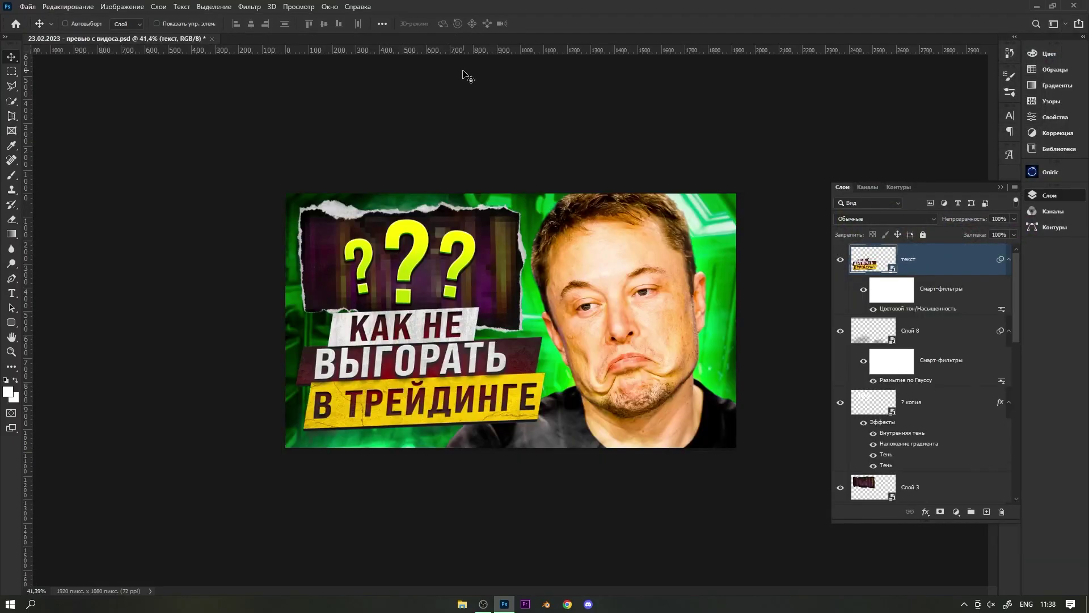
{"action": "left_click_drag", "start_coordinate": [392, 273], "coordinate": [431, 370]}
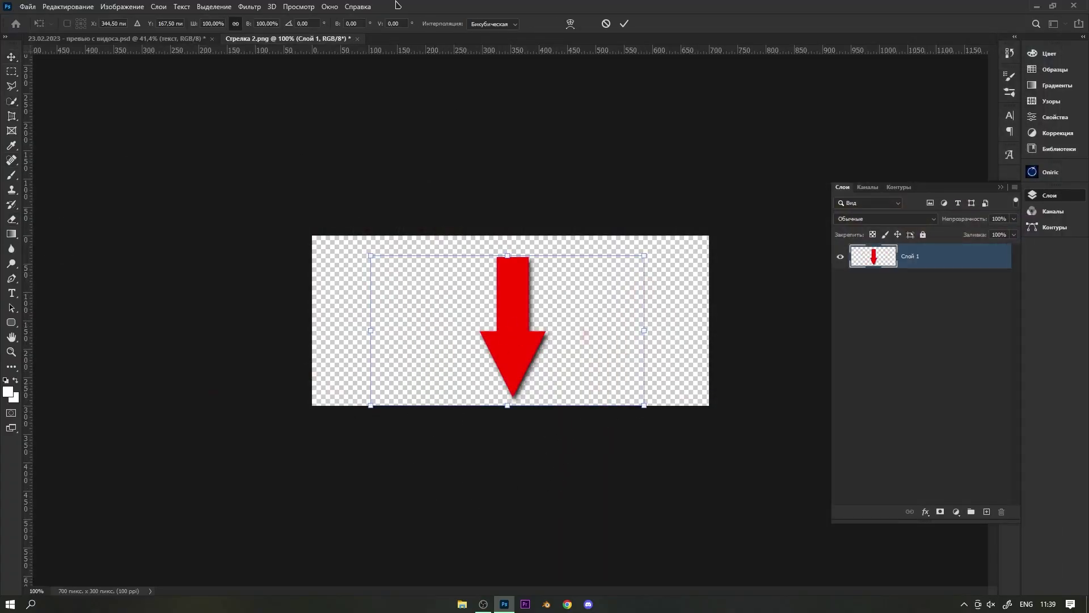
{"action": "type", "text": "180"}
Erase the grey shadow beside the arrow with a smaller eraser.
{"action": "scroll", "coordinate": [456, 282], "scroll_direction": "up", "scroll_amount": 4}
{"action": "key", "text": "e"}
{"action": "right_click", "coordinate": [583, 232]}
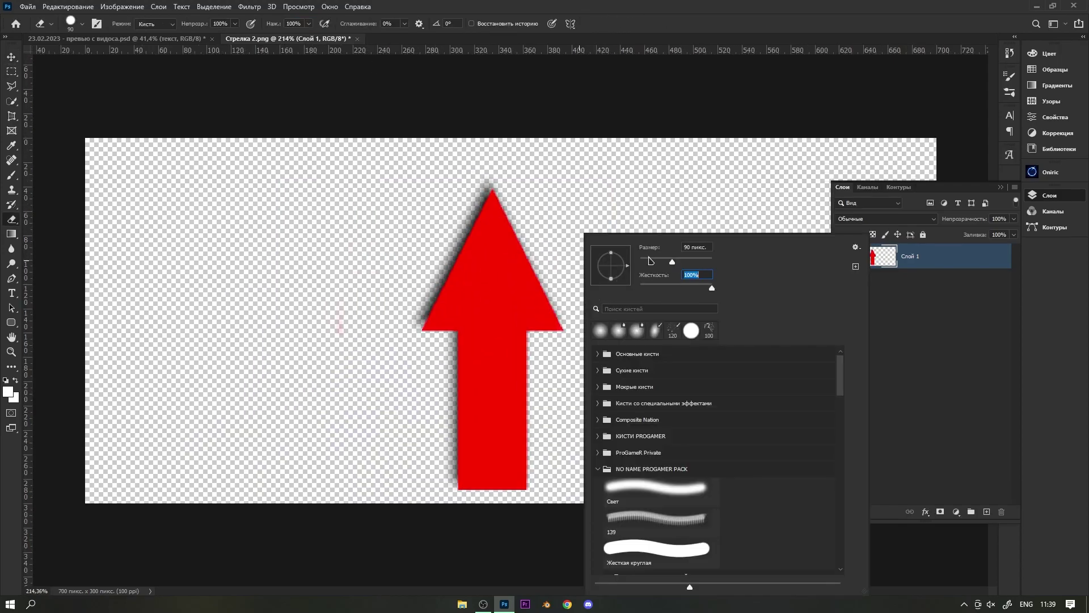
{"action": "key", "text": "Escape"}
{"action": "scroll", "coordinate": [438, 397], "scroll_direction": "up", "scroll_amount": 6}
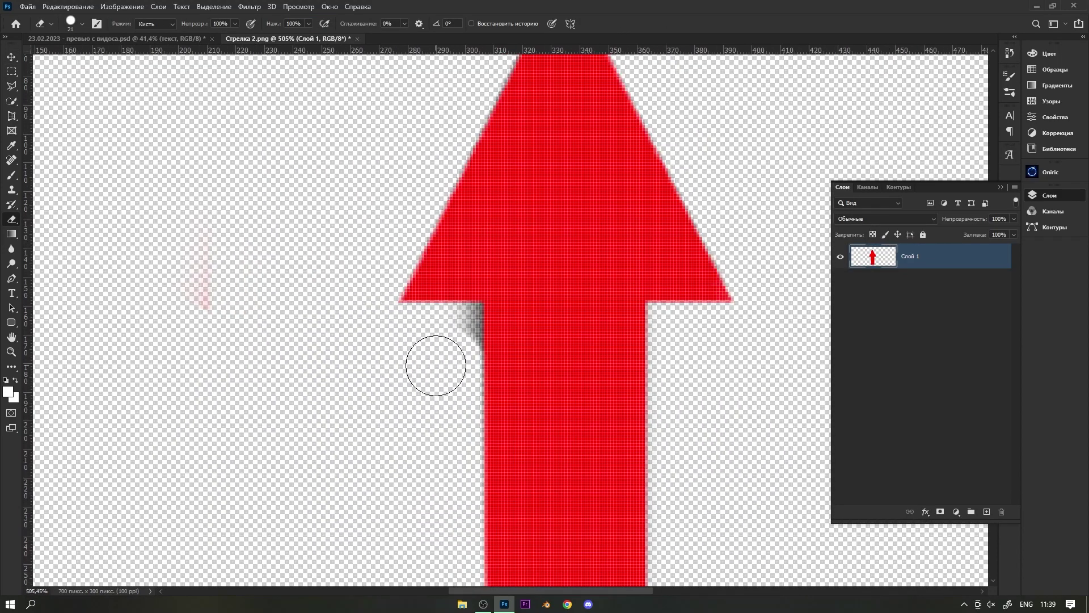
{"action": "key", "text": "bracketleft"}
{"action": "key", "text": "bracketleft"}
{"action": "key", "text": "bracketleft"}
{"action": "left_click_drag", "start_coordinate": [497, 400], "coordinate": [489, 290]}
{"action": "scroll", "coordinate": [246, 257], "scroll_direction": "down", "scroll_amount": 5}
Paste the arrow into the thumbnail and place copies in the top-right and bottom-right corners.
{"action": "key", "text": "ctrl+a"}
{"action": "key", "text": "ctrl+c"}
{"action": "key", "text": "ctrl+Tab"}
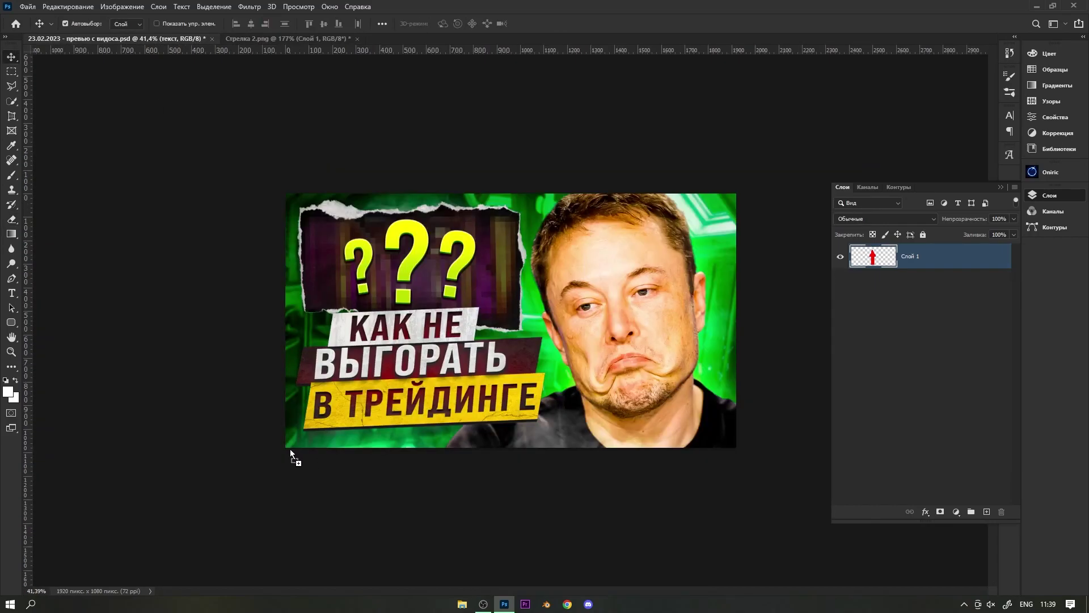
{"action": "key", "text": "ctrl+v"}
{"action": "key", "text": "ctrl+t"}
{"action": "key", "text": "ctrl+j"}
{"action": "key", "text": "ctrl+t"}
{"action": "left_click_drag", "start_coordinate": [756, 220], "coordinate": [757, 224]}
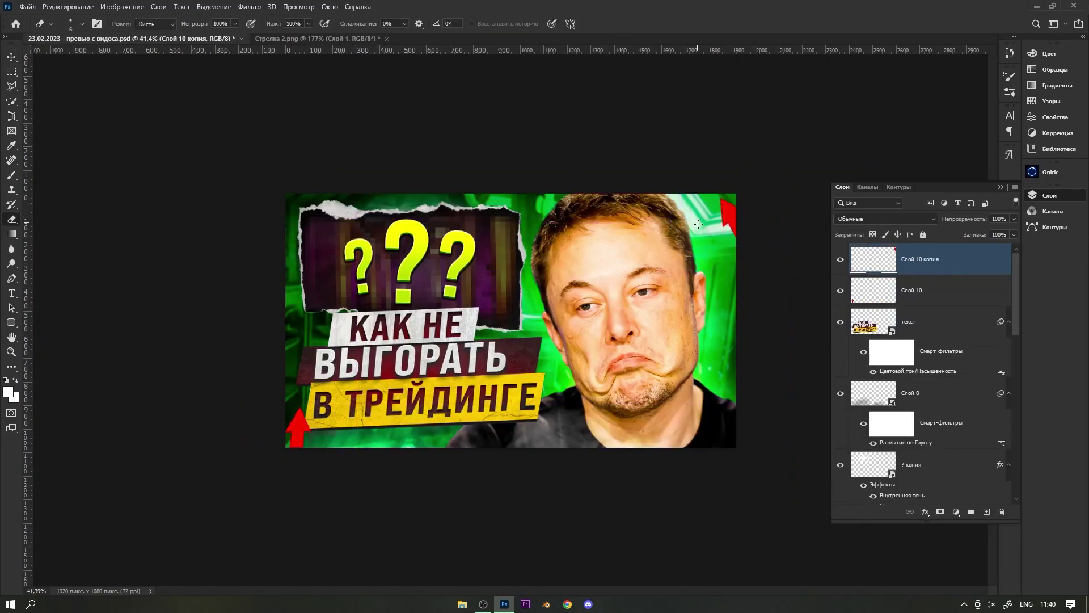
{"action": "key", "text": "ctrl+t"}
{"action": "left_click_drag", "start_coordinate": [742, 422], "coordinate": [309, 224]}
Delete the extra arrow copy and shift the arrows' hue toward yellow-orange.
{"action": "key", "text": "ctrl+j"}
{"action": "key", "text": "r"}
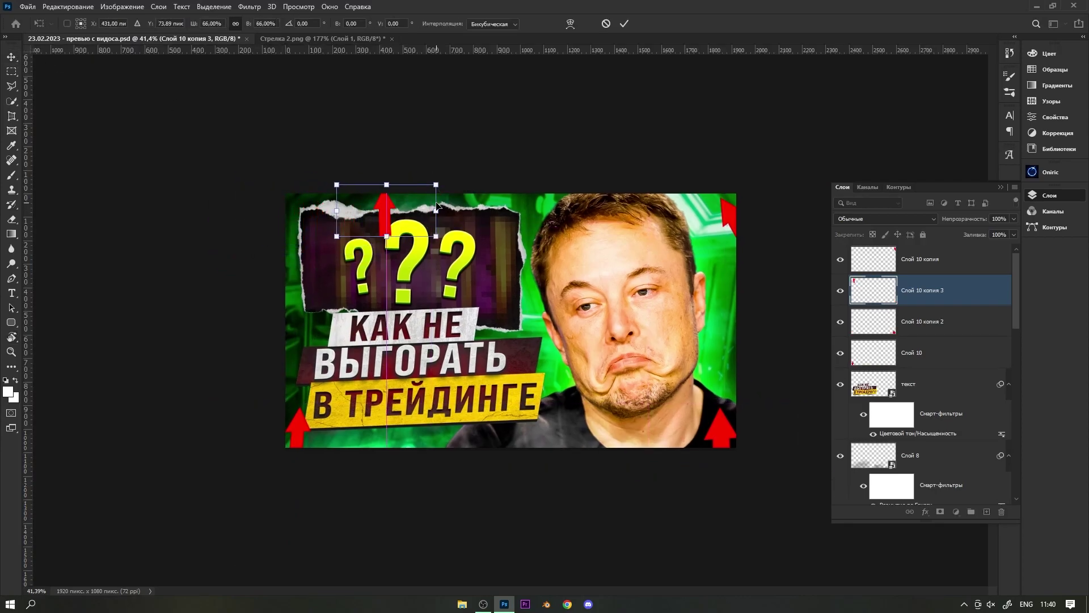
{"action": "key", "text": "Escape"}
{"action": "key", "text": "Delete"}
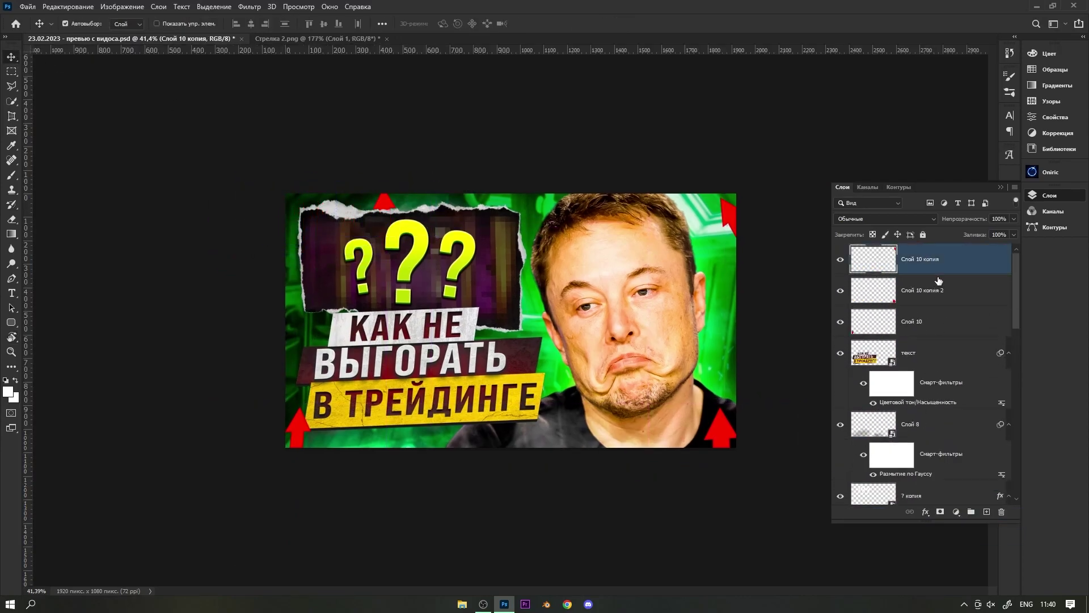
{"action": "key", "text": "ctrl+u"}
{"action": "left_click_drag", "start_coordinate": [504, 200], "coordinate": [520, 199]}
{"action": "key", "text": "Return"}
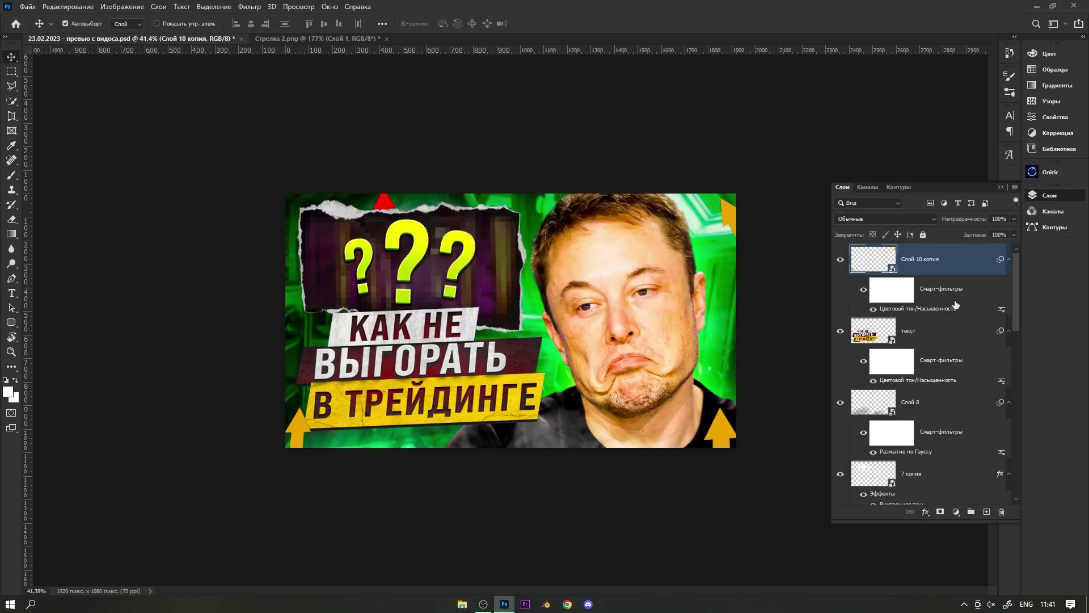
{"action": "key", "text": "ctrl+shift+alt+n"}
Sample the arrows' orange as the brush painting colour.
{"action": "key", "text": "b"}
{"action": "left_click", "coordinate": [7, 390]}
{"action": "type", "text": "ffc000"}
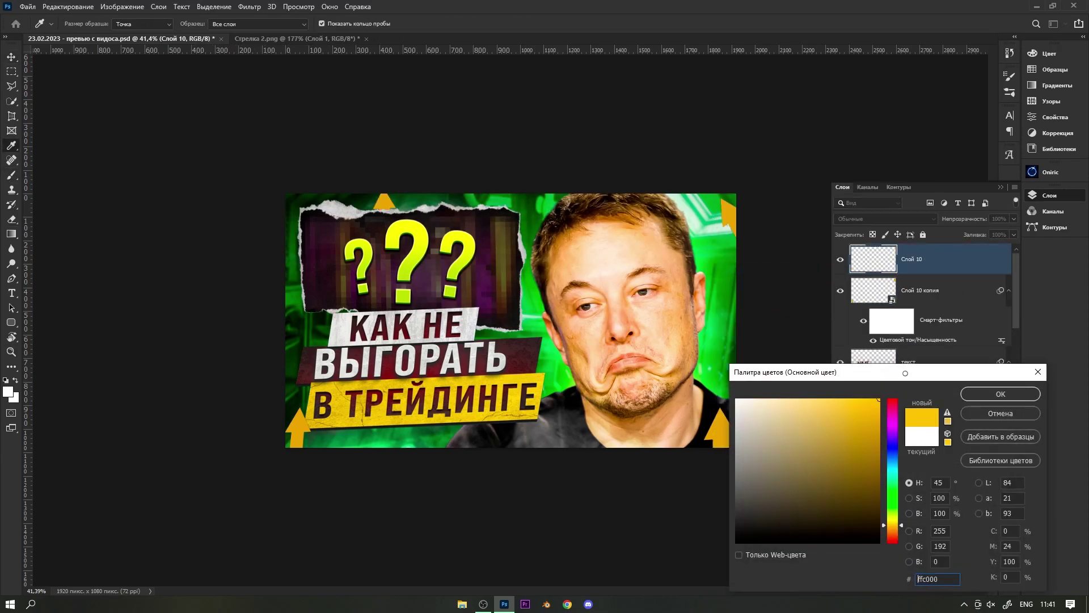
{"action": "left_click", "coordinate": [721, 427]}
{"action": "key", "text": "Return"}
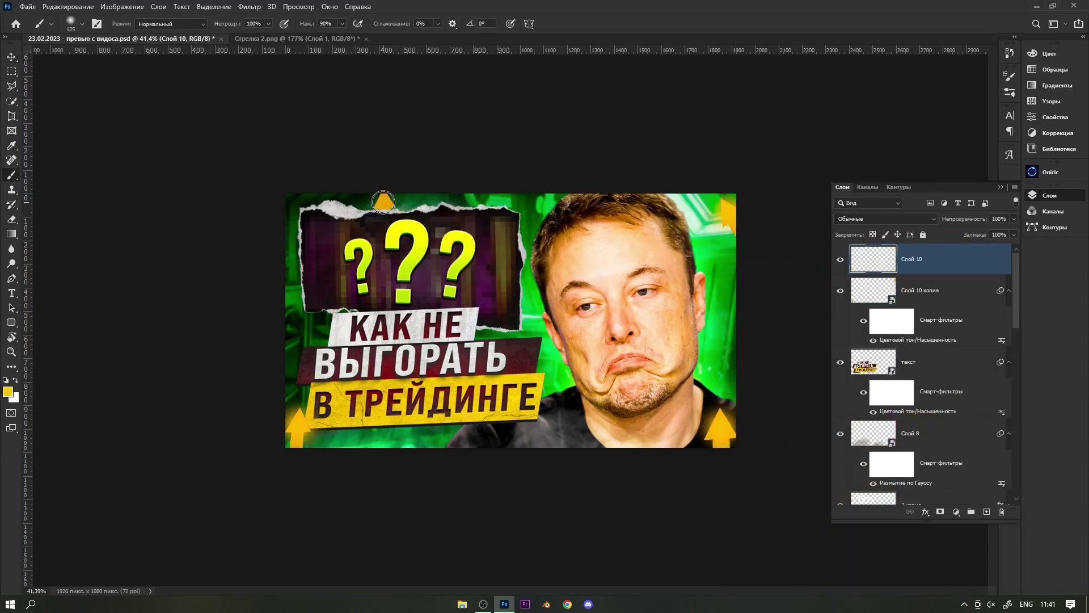
Place the chosen file as a new layer above the blurred smoke layer.
{"action": "key", "text": "v"}
{"action": "left_click", "coordinate": [884, 219]}
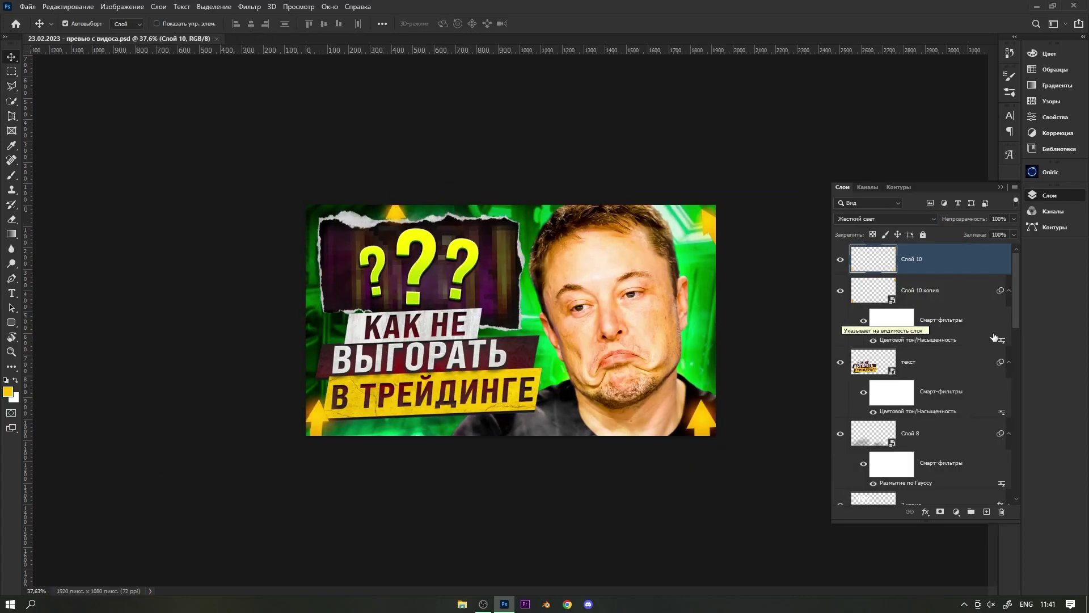
{"action": "left_click", "coordinate": [910, 433]}
{"action": "left_click", "coordinate": [27, 6]}
{"action": "left_click", "coordinate": [40, 29]}
{"action": "double_click", "coordinate": [170, 282]}
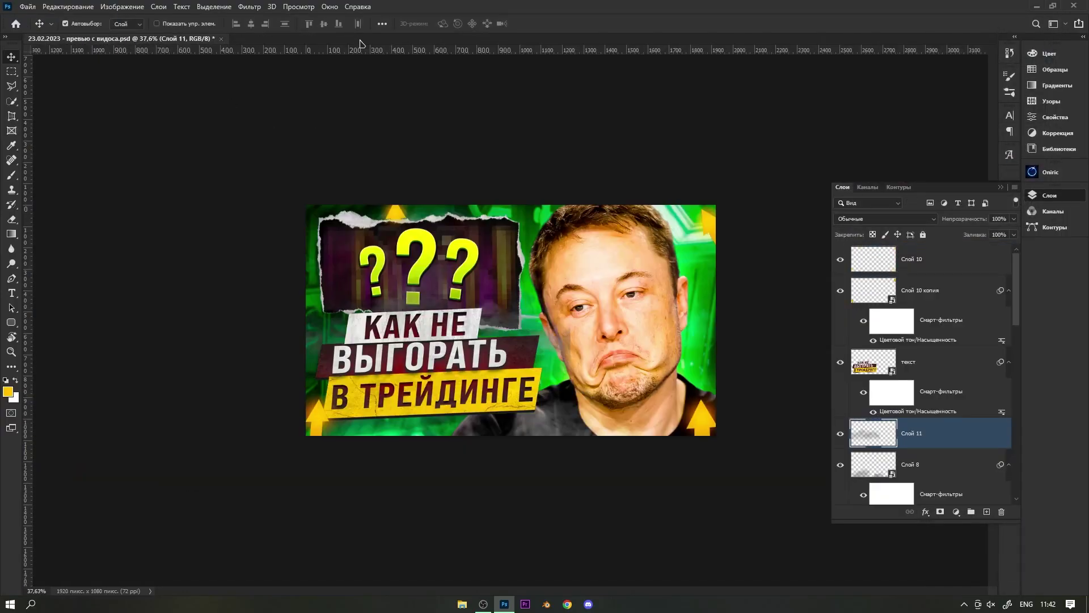
Select Слой 6 and add a new empty layer on top.
{"action": "left_click", "coordinate": [885, 218]}
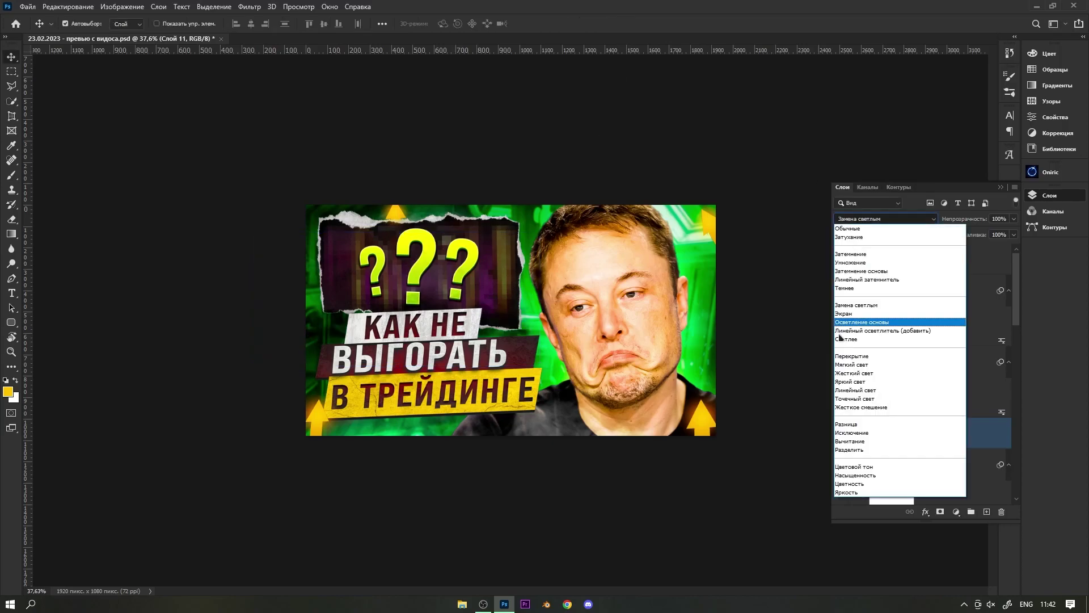
{"action": "left_click", "coordinate": [493, 315]}
{"action": "left_click", "coordinate": [576, 334]}
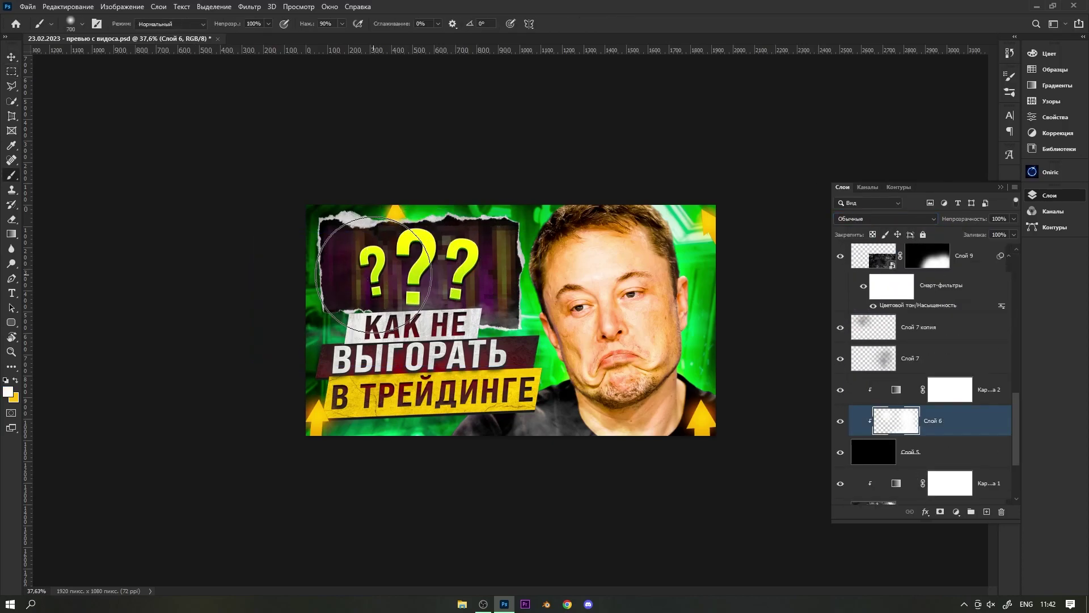
{"action": "scroll", "coordinate": [919, 363], "scroll_direction": "up", "scroll_amount": 5}
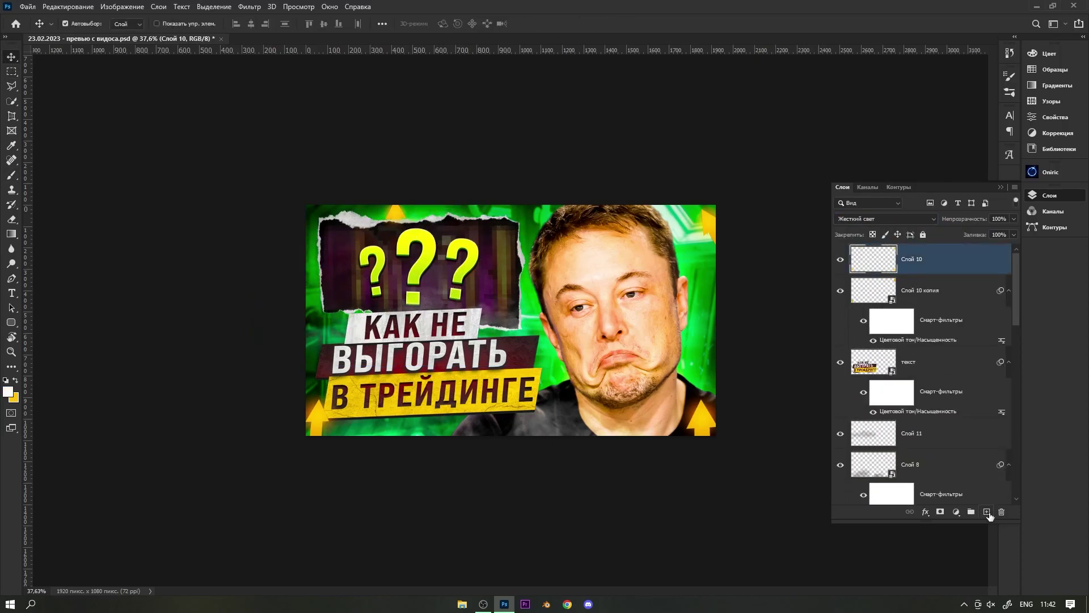
{"action": "left_click", "coordinate": [988, 515]}
Add Слой 12 on top for brushing red along the bottom edge.
{"action": "key", "text": "b"}
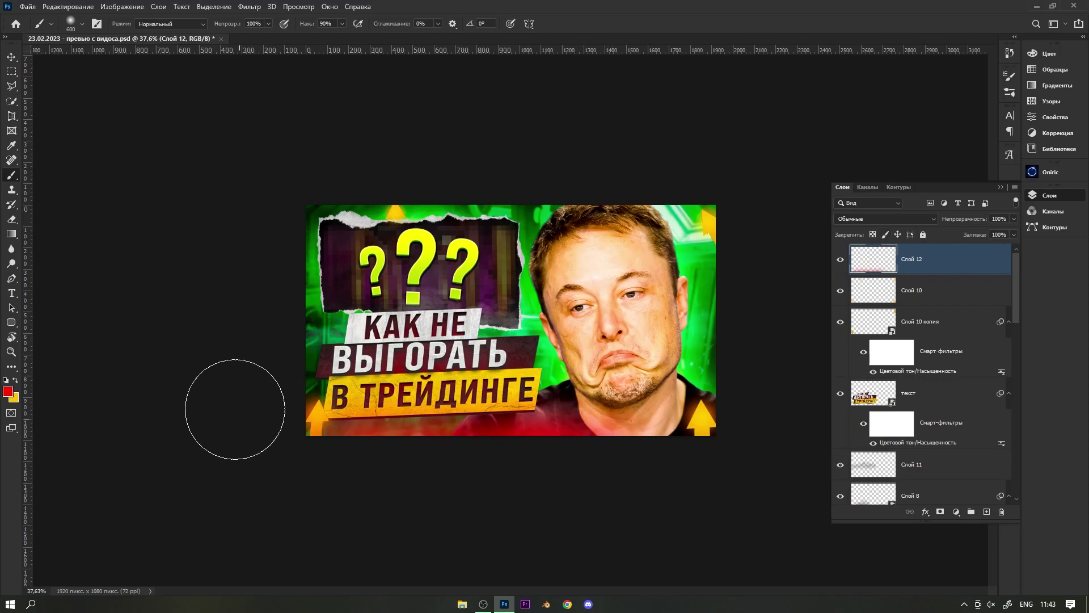
{"action": "left_click", "coordinate": [957, 511]}
{"action": "left_click", "coordinate": [887, 310]}
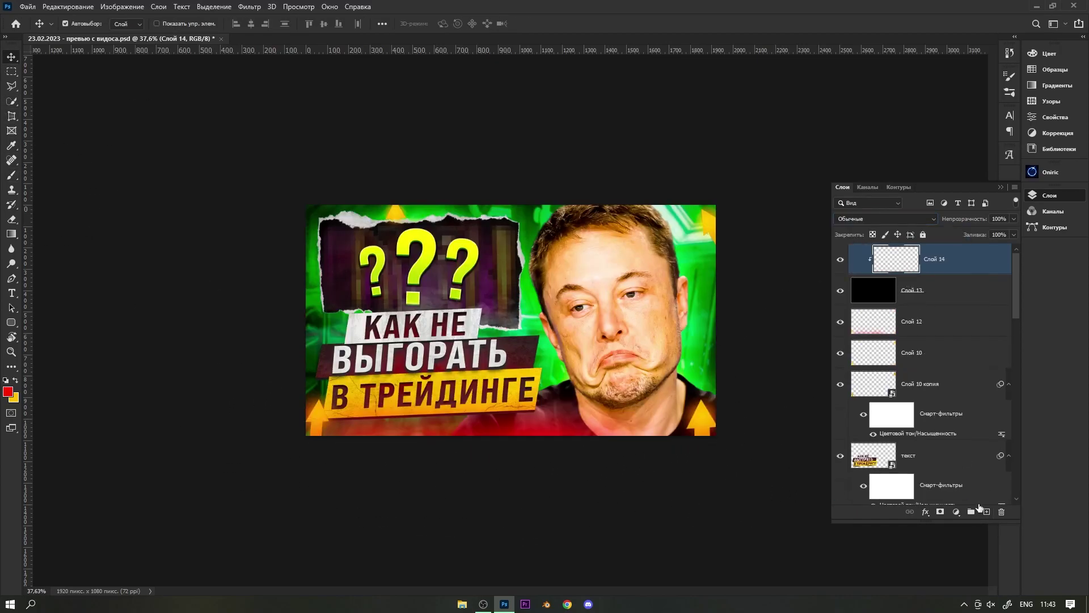
{"action": "left_click", "coordinate": [1032, 85]}
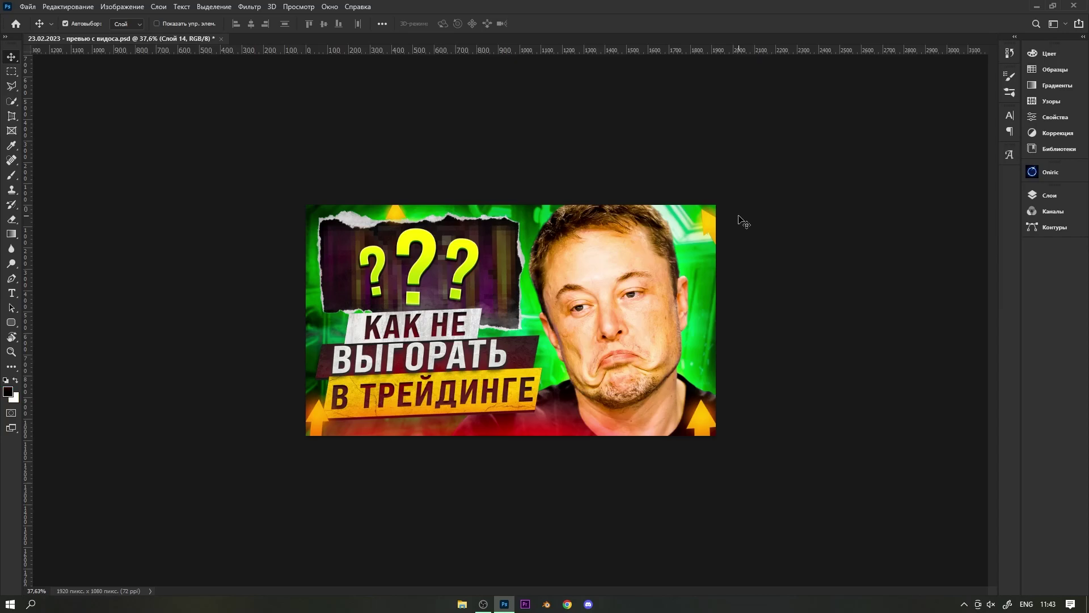
Swap to the yellow-green colour and rotate the canvas view toward the jaw.
{"action": "key", "text": "x"}
{"action": "key", "text": "b"}
{"action": "right_click", "coordinate": [573, 233]}
{"action": "key", "text": "Escape"}
{"action": "scroll", "coordinate": [652, 431], "scroll_direction": "up", "scroll_amount": 5}
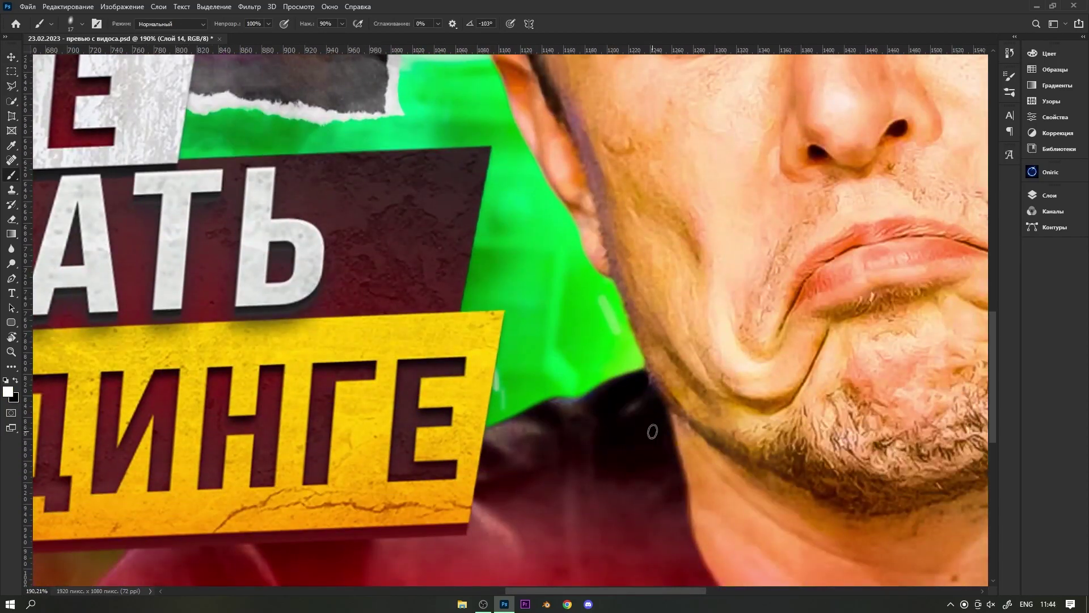
{"action": "scroll", "coordinate": [529, 361], "scroll_direction": "down", "scroll_amount": 4}
{"action": "scroll", "coordinate": [530, 361], "scroll_direction": "up", "scroll_amount": 2}
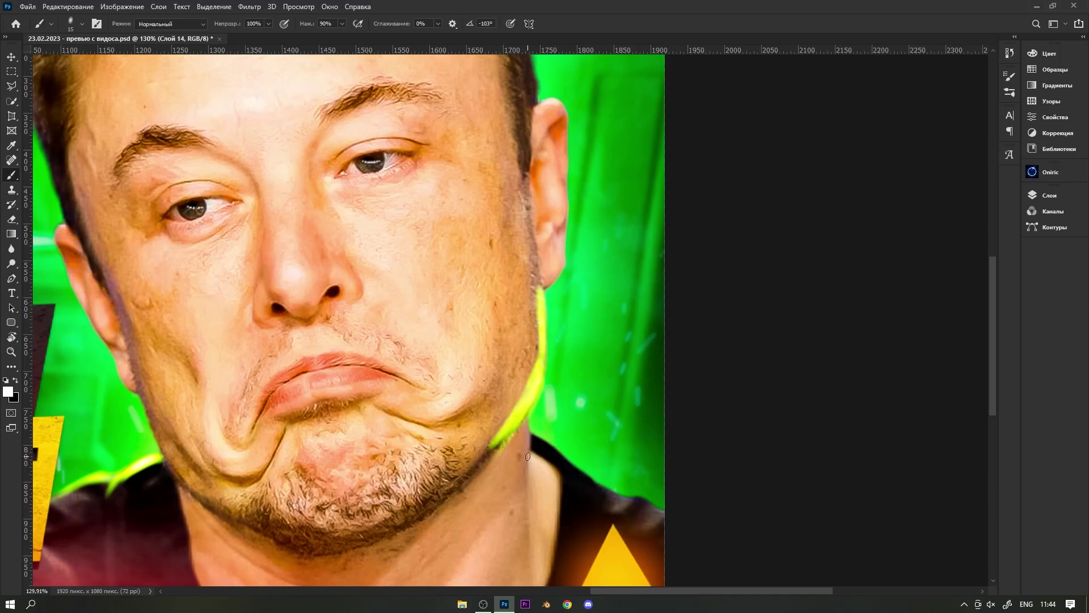
{"action": "left_click_drag", "start_coordinate": [528, 456], "coordinate": [466, 287]}
{"action": "left_click_drag", "start_coordinate": [394, 351], "coordinate": [559, 363]}
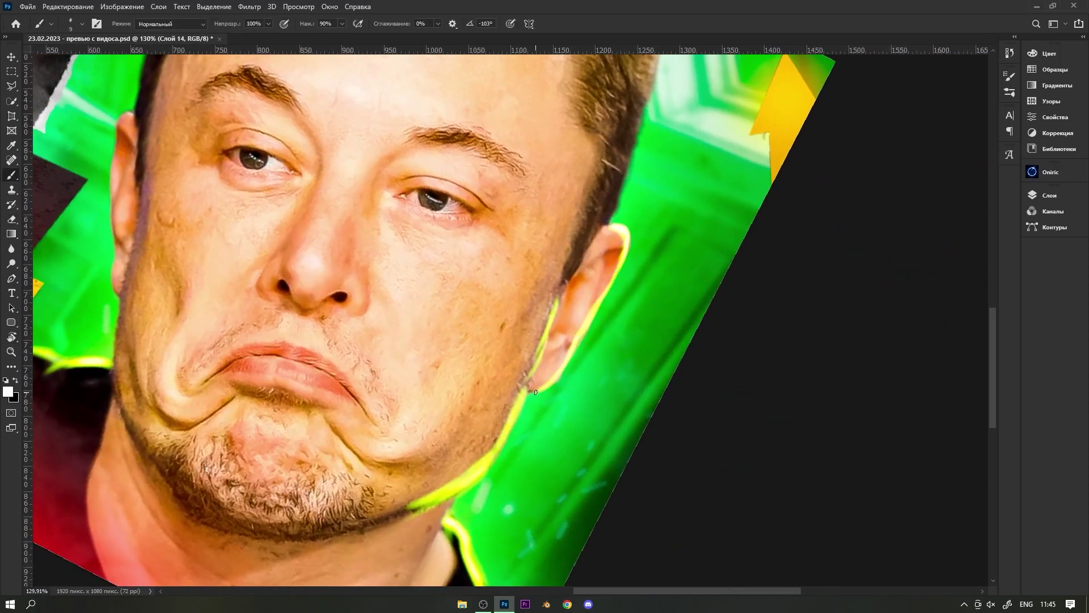
{"action": "scroll", "coordinate": [412, 189], "scroll_direction": "left", "scroll_amount": 5}
{"action": "left_click_drag", "start_coordinate": [425, 253], "coordinate": [513, 140]}
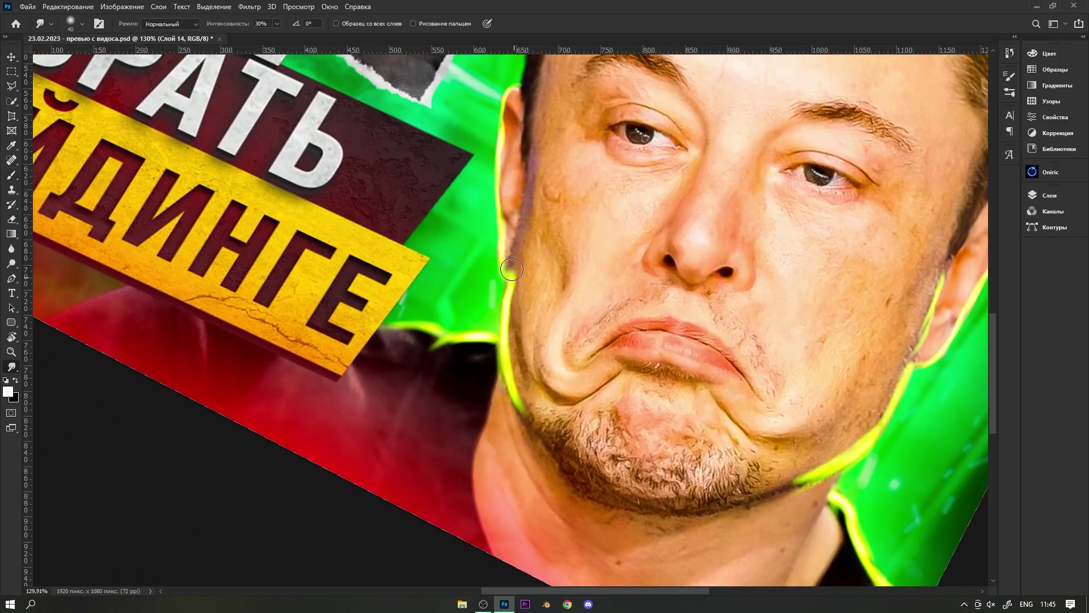
Paint yellow glow strokes along the hair edge and hairline.
{"action": "key", "text": "b"}
{"action": "right_click", "coordinate": [678, 346]}
{"action": "key", "text": "Escape"}
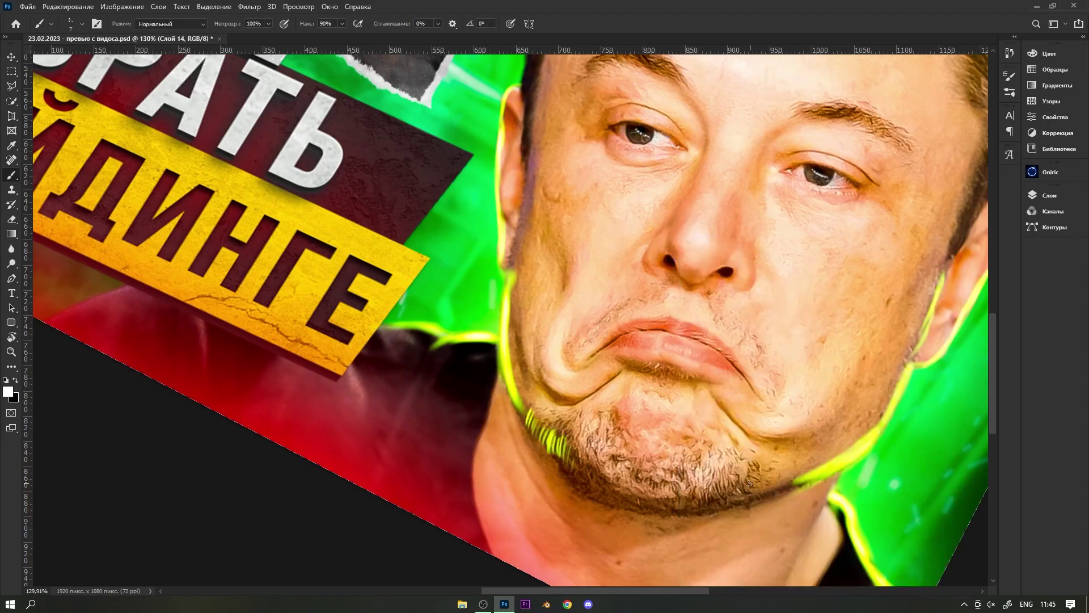
{"action": "scroll", "coordinate": [624, 340], "scroll_direction": "down", "scroll_amount": 3}
{"action": "scroll", "coordinate": [561, 289], "scroll_direction": "up", "scroll_amount": 2}
{"action": "left_click_drag", "start_coordinate": [532, 445], "coordinate": [559, 318]}
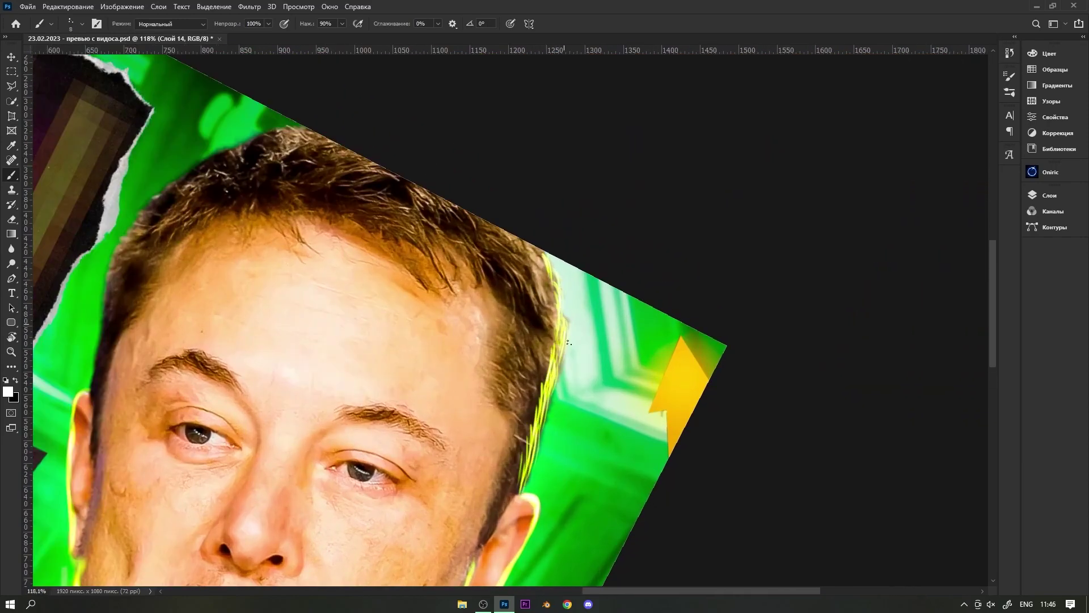
{"action": "left_click_drag", "start_coordinate": [171, 283], "coordinate": [463, 322]}
{"action": "left_click_drag", "start_coordinate": [493, 256], "coordinate": [390, 384]}
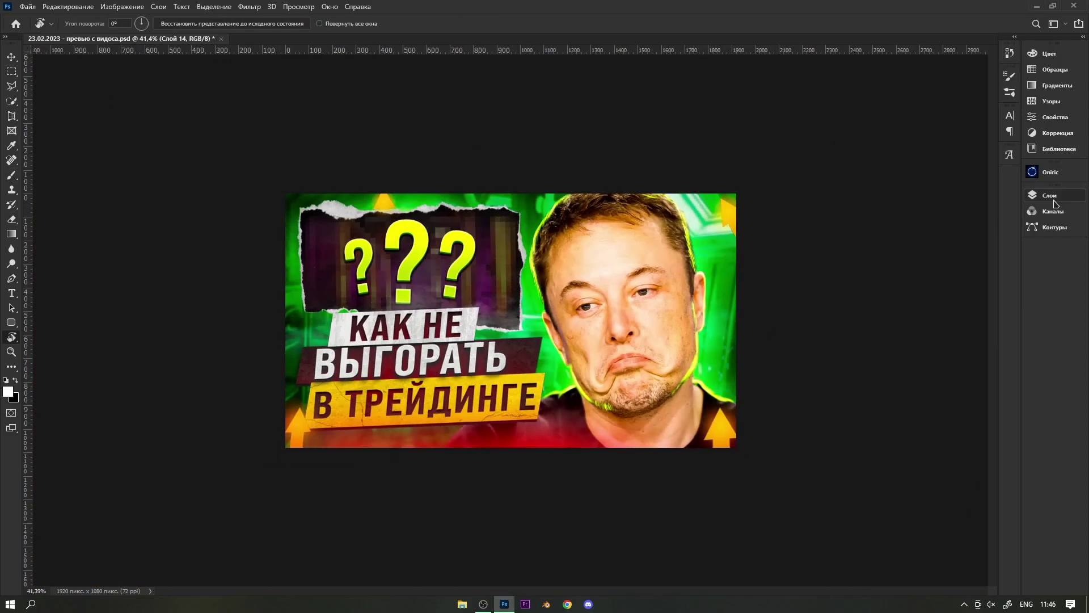
Apply a green-yellow Gradient Map preset to the whole thumbnail.
{"action": "left_click", "coordinate": [1055, 117]}
{"action": "left_click", "coordinate": [1004, 83]}
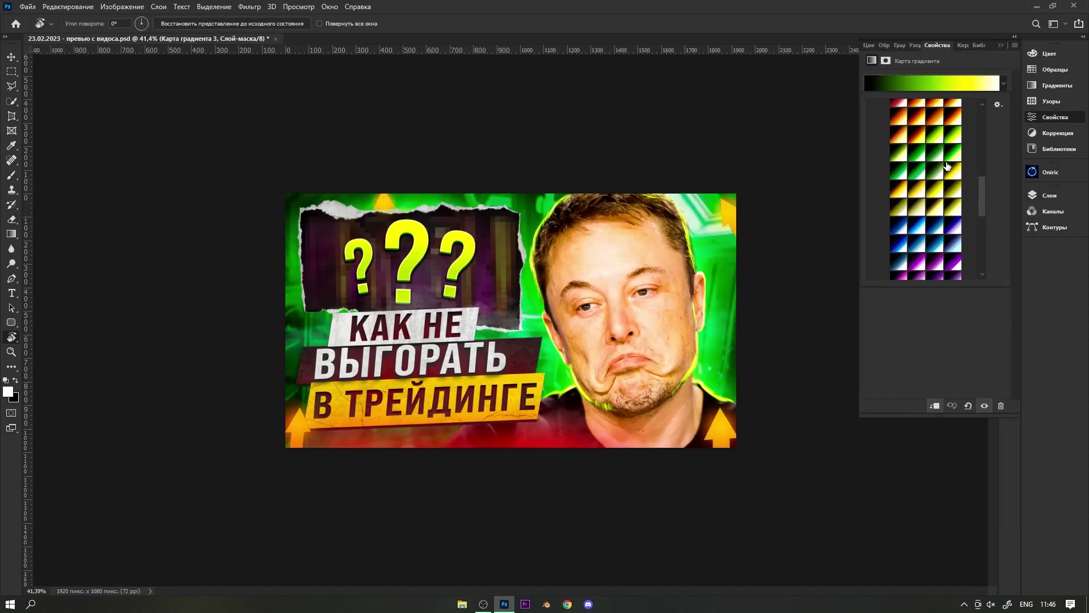
{"action": "left_click", "coordinate": [933, 134]}
{"action": "left_click", "coordinate": [1050, 195]}
{"action": "left_click", "coordinate": [930, 288]}
Load the person's outline as a selection and make Слой 15 active with a size-100 brush.
{"action": "scroll", "coordinate": [688, 317], "scroll_direction": "up", "scroll_amount": 5}
{"action": "key", "text": "b"}
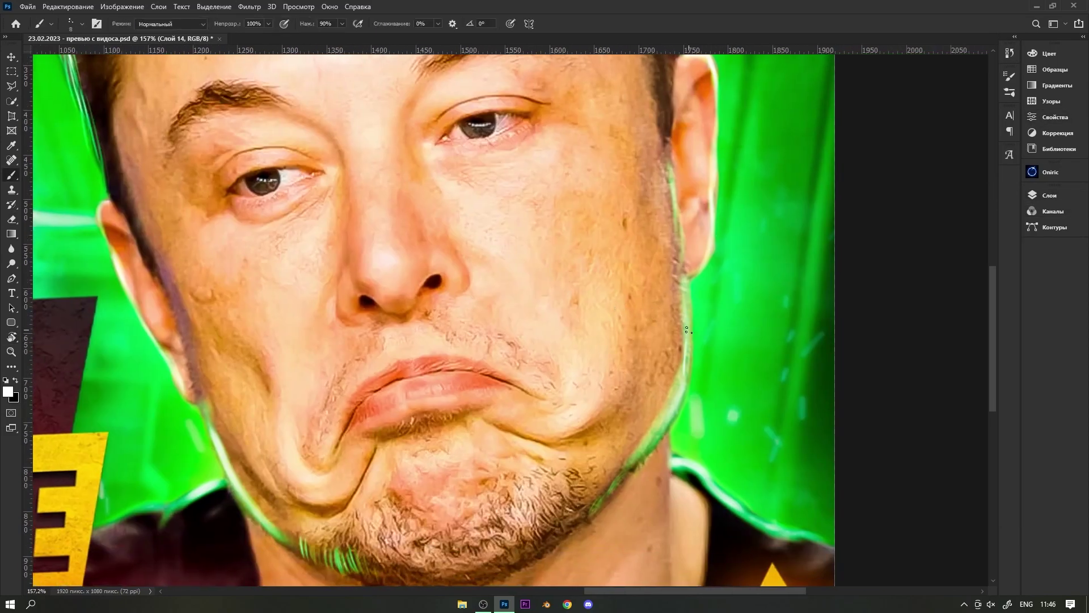
{"action": "scroll", "coordinate": [689, 317], "scroll_direction": "down", "scroll_amount": 2}
{"action": "scroll", "coordinate": [688, 317], "scroll_direction": "down", "scroll_amount": 2}
{"action": "scroll", "coordinate": [689, 318], "scroll_direction": "down", "scroll_amount": 2}
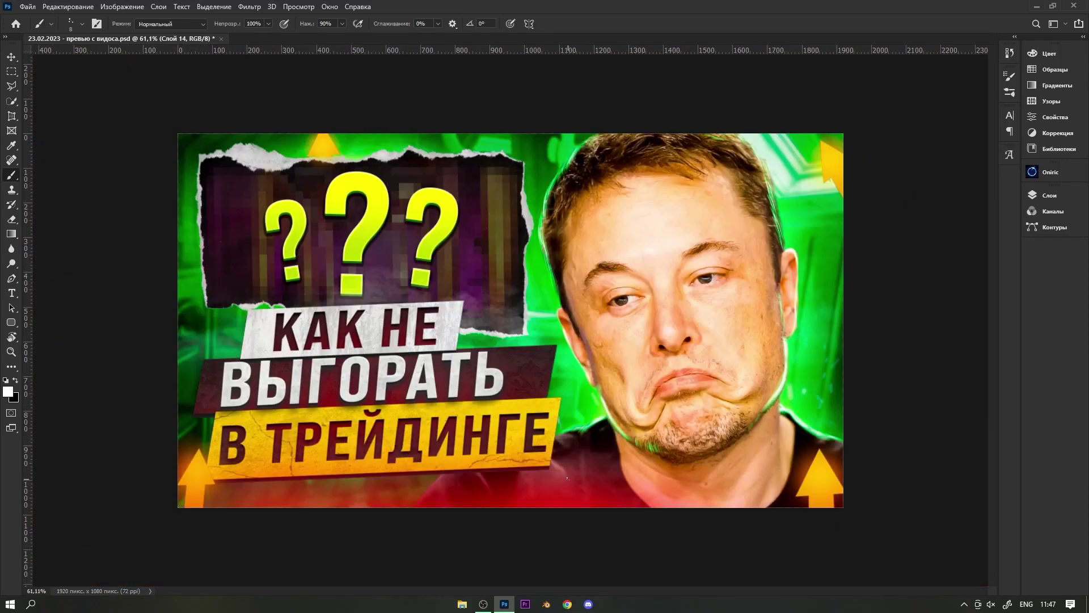
{"action": "left_click", "coordinate": [1037, 195]}
{"action": "right_click", "coordinate": [621, 232]}
{"action": "left_click", "coordinate": [709, 476]}
{"action": "left_click", "coordinate": [1049, 195]}
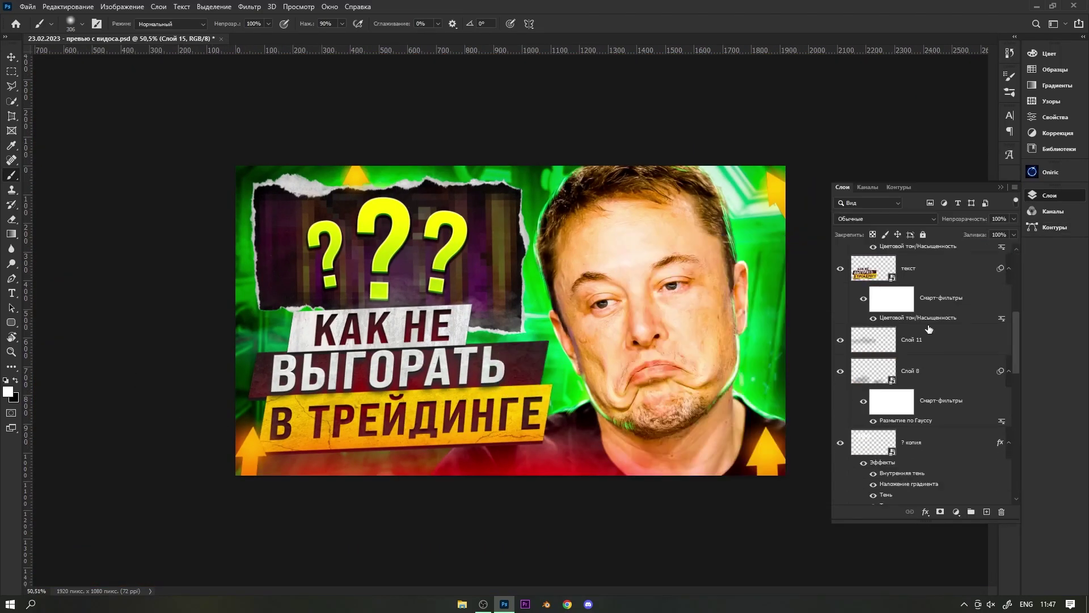
{"action": "left_click", "coordinate": [884, 303], "text": "ctrl"}
{"action": "scroll", "coordinate": [490, 376], "scroll_direction": "up", "scroll_amount": 2}
{"action": "key", "text": "bracketleft"}
{"action": "key", "text": "bracketleft"}
{"action": "key", "text": "bracketleft"}
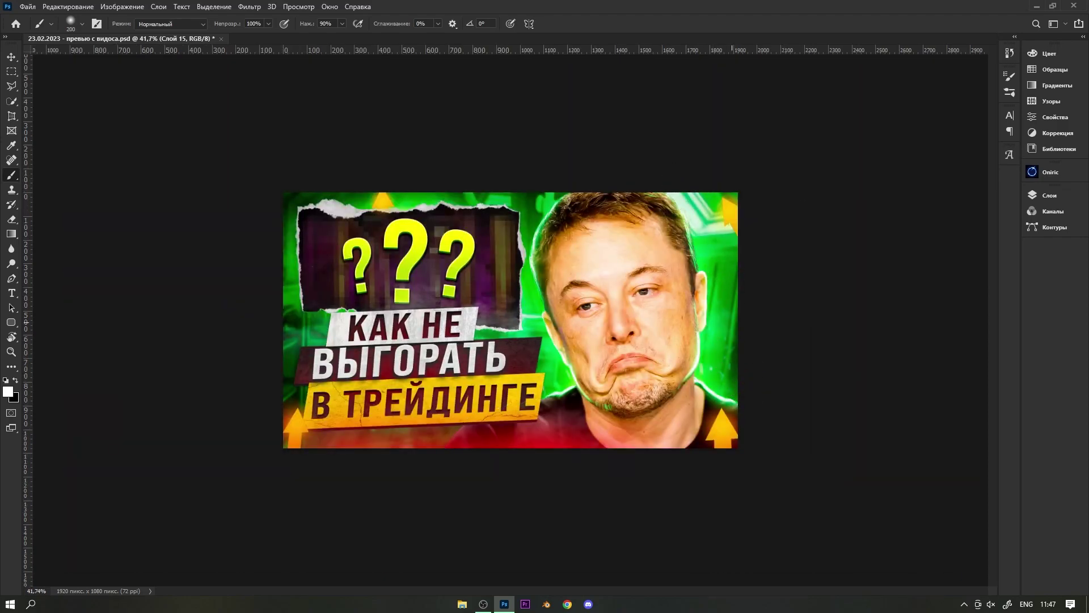
Select the top Gradient Map layer in the Layers list.
{"action": "left_click", "coordinate": [1057, 198]}
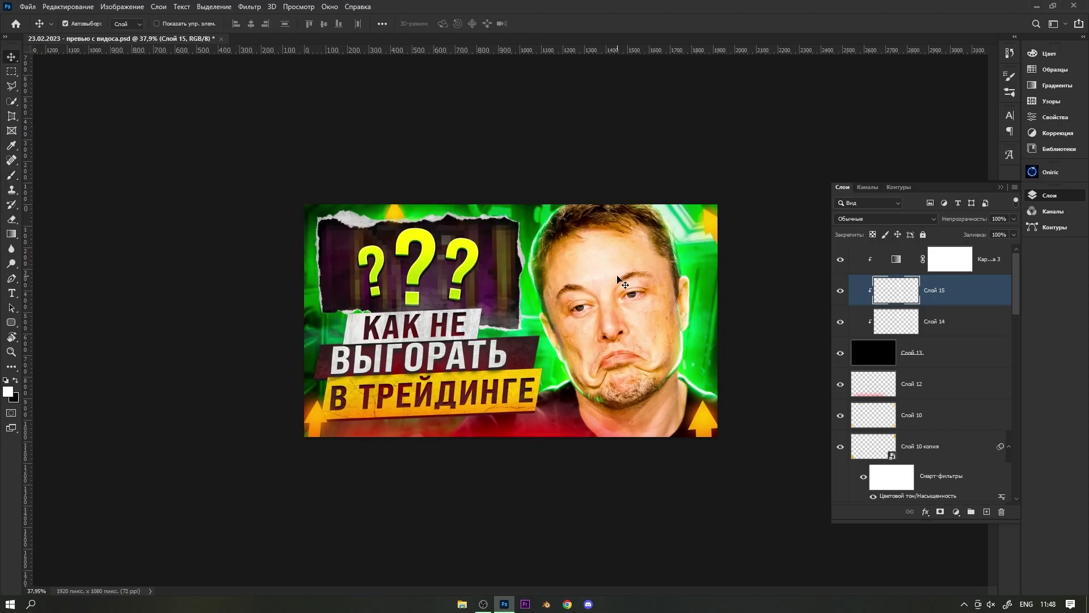
{"action": "left_click", "coordinate": [990, 258]}
{"action": "left_click", "coordinate": [1001, 186]}
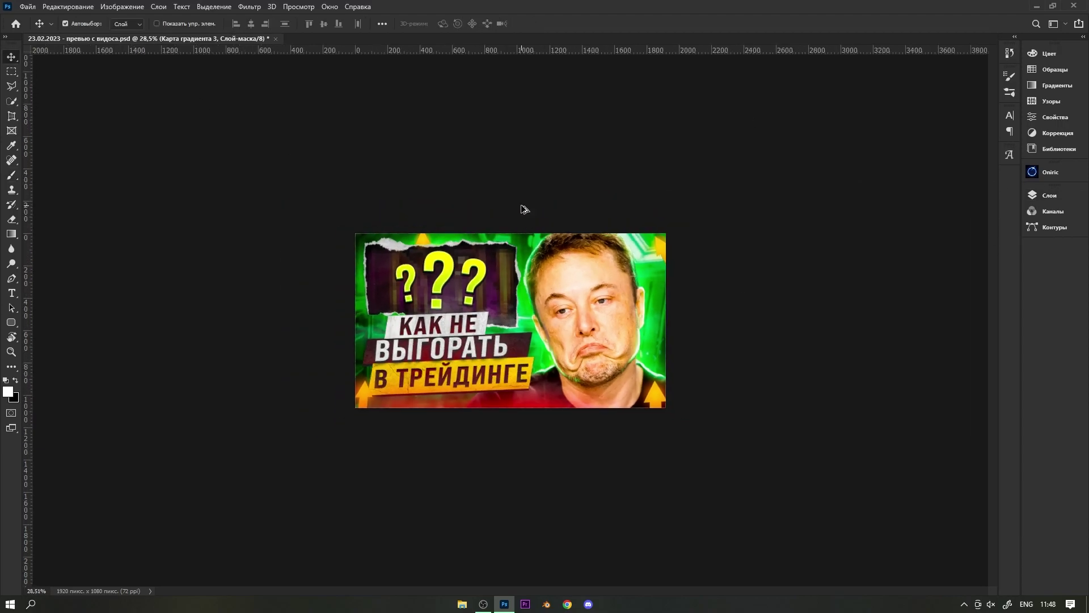
{"action": "left_click", "coordinate": [1049, 195]}
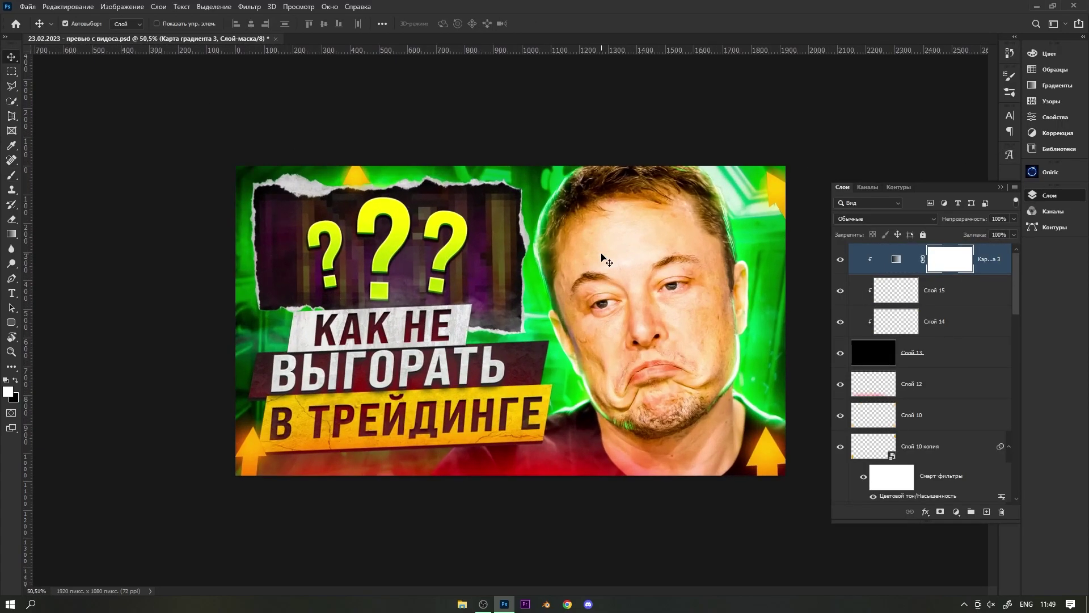
Try a Camera Raw pass, then delete that first merged layer.
{"action": "key", "text": "ctrl+shift+a"}
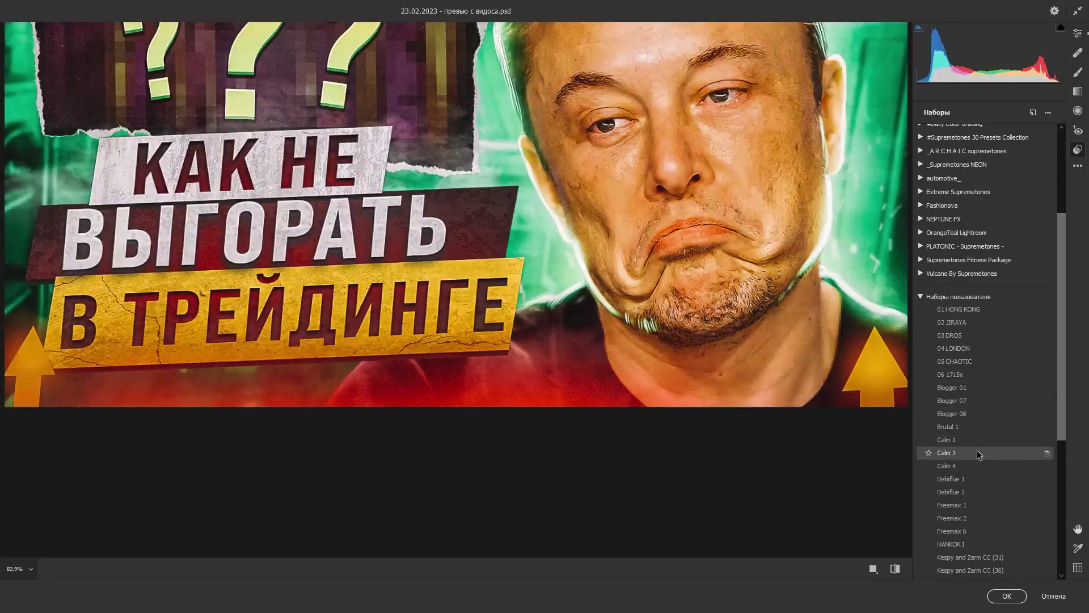
{"action": "scroll", "coordinate": [979, 478], "scroll_direction": "down", "scroll_amount": 3}
{"action": "scroll", "coordinate": [979, 478], "scroll_direction": "up", "scroll_amount": 10}
{"action": "left_click", "coordinate": [920, 300]}
{"action": "key", "text": "e"}
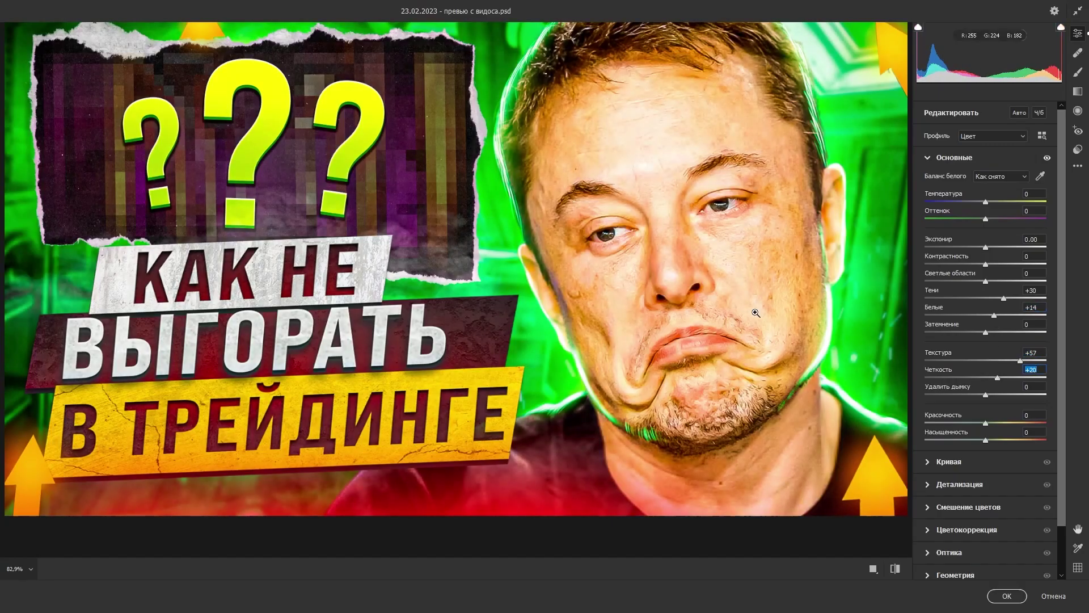
{"action": "key", "text": "Return"}
{"action": "key", "text": "Delete"}
Stamp all visible layers and sharpen the merge to 89 in Camera Raw.
{"action": "key", "text": "ctrl+shift+alt+e"}
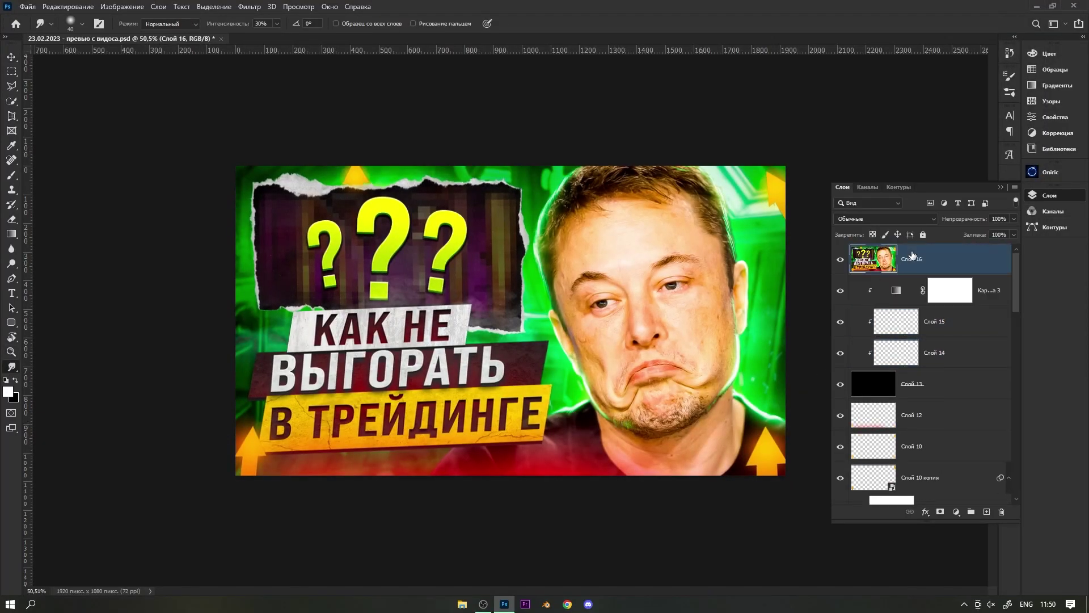
{"action": "key", "text": "ctrl+shift+a"}
{"action": "left_click", "coordinate": [959, 484]}
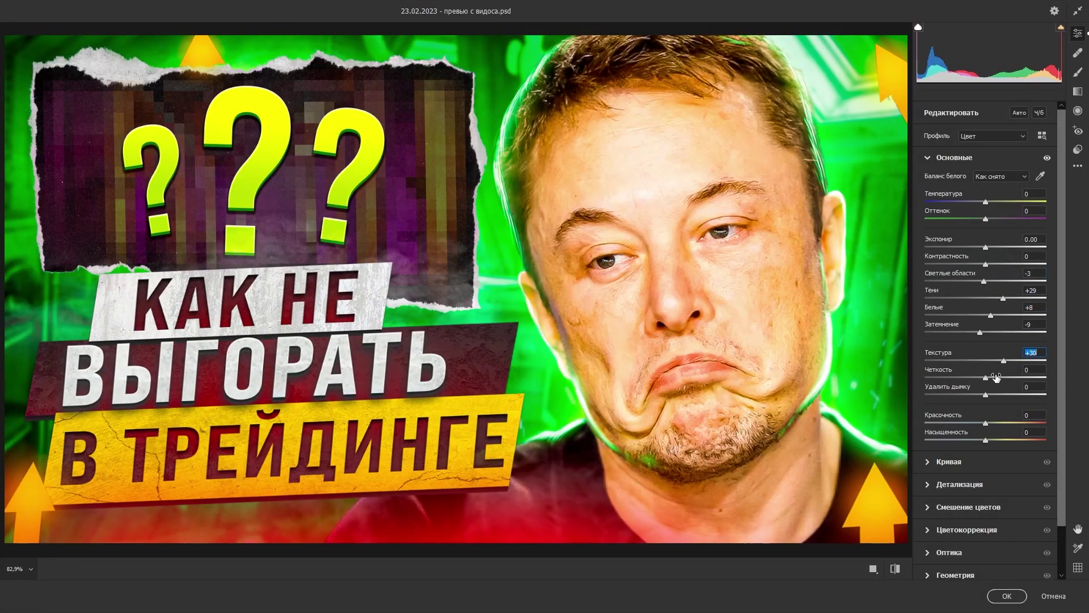
{"action": "left_click_drag", "start_coordinate": [965, 229], "coordinate": [999, 229]}
Lower the reds' saturation and toggle the Calibration preview in Camera Raw.
{"action": "left_click", "coordinate": [959, 203]}
{"action": "left_click", "coordinate": [968, 225]}
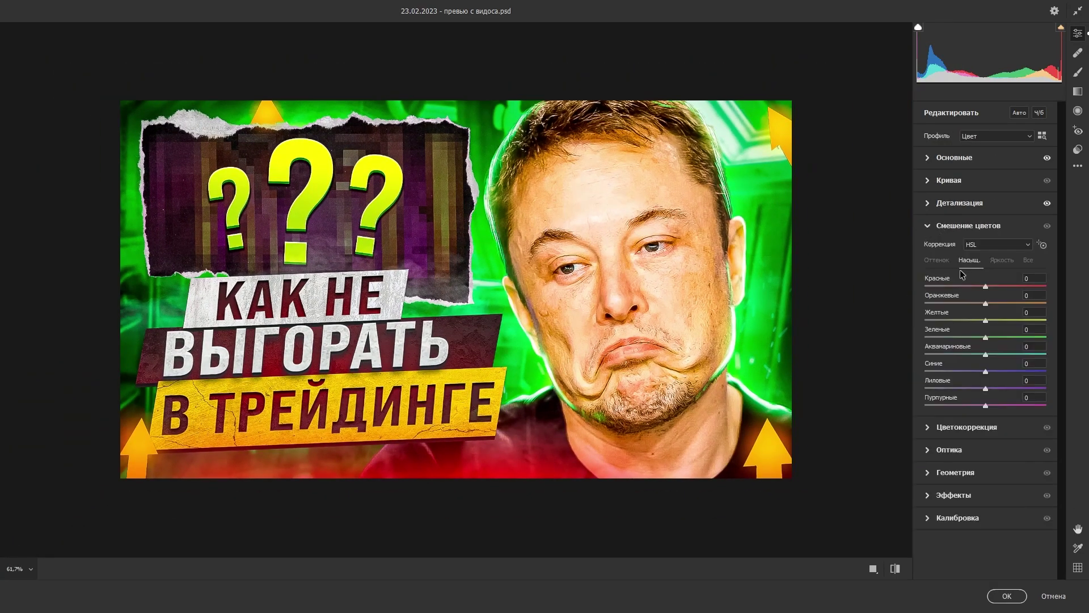
{"action": "mouse_move", "coordinate": [986, 286]}
{"action": "left_mouse_down"}
{"action": "mouse_move", "coordinate": [968, 286]}
{"action": "mouse_move", "coordinate": [975, 306]}
{"action": "left_mouse_up"}
{"action": "left_click", "coordinate": [958, 517]}
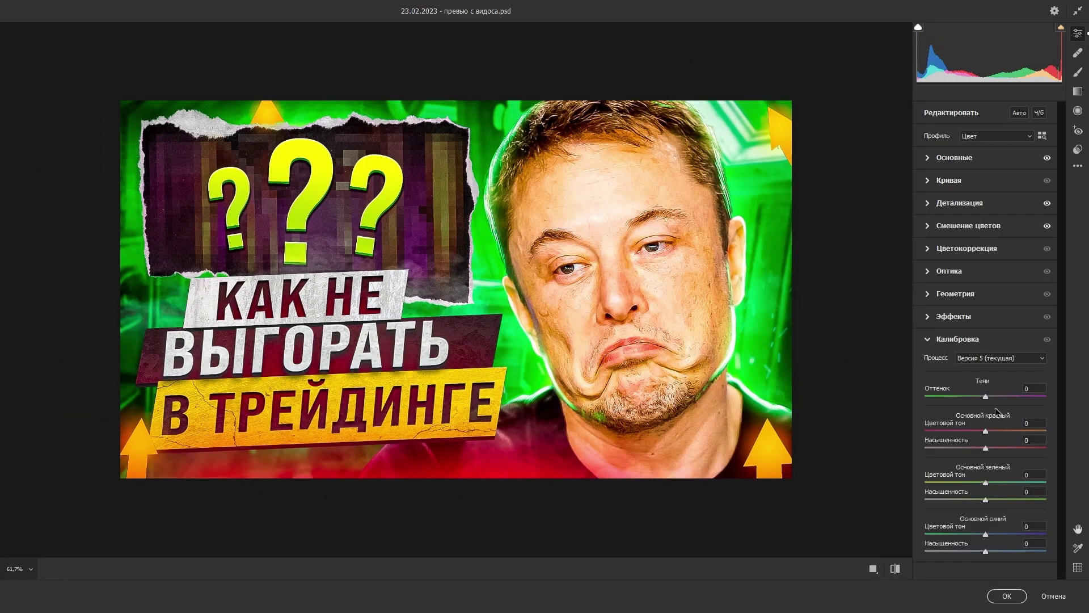
{"action": "left_click", "coordinate": [1047, 339]}
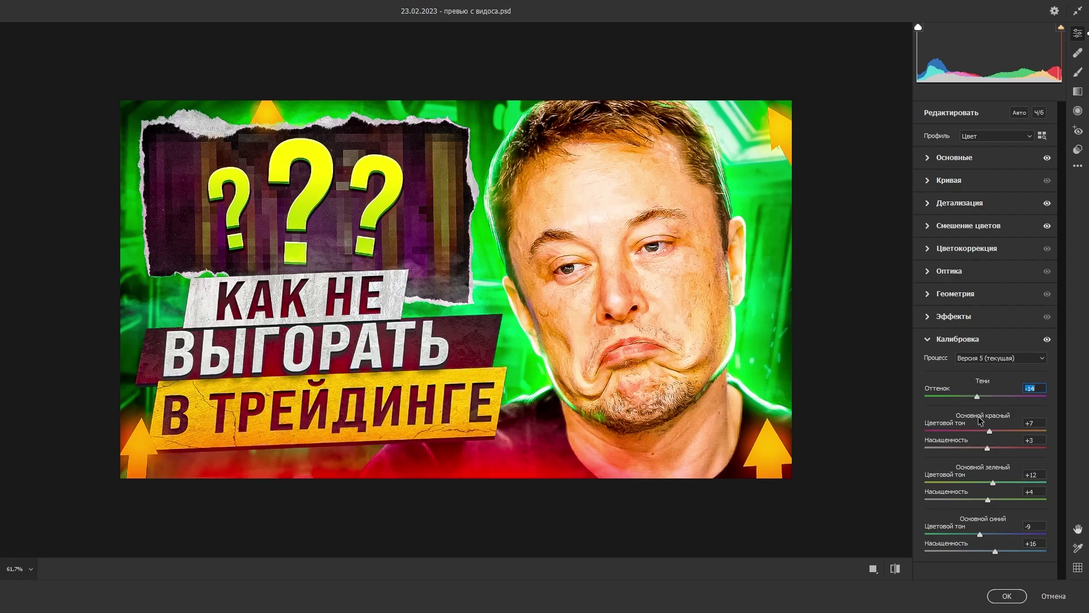
{"action": "left_click", "coordinate": [933, 319]}
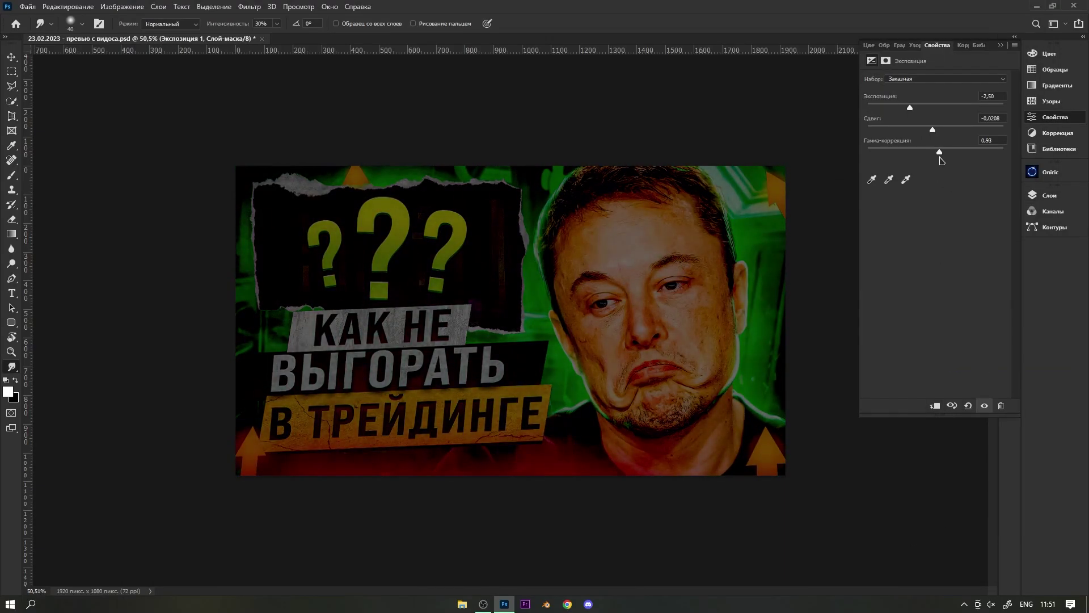
Darken the thumbnail's edges on the Exposure mask and stamp visible layers.
{"action": "mouse_move", "coordinate": [278, 298]}
{"action": "left_mouse_down"}
{"action": "mouse_move", "coordinate": [720, 134]}
{"action": "mouse_move", "coordinate": [593, 477]}
{"action": "mouse_move", "coordinate": [272, 340]}
{"action": "left_mouse_up"}
{"action": "key", "text": "v"}
{"action": "key", "text": "ctrl+alt+shift+e"}
Apply Color Efex Pro 4 Cross Processing with a different method.
{"action": "key", "text": "ctrl+alt+f"}
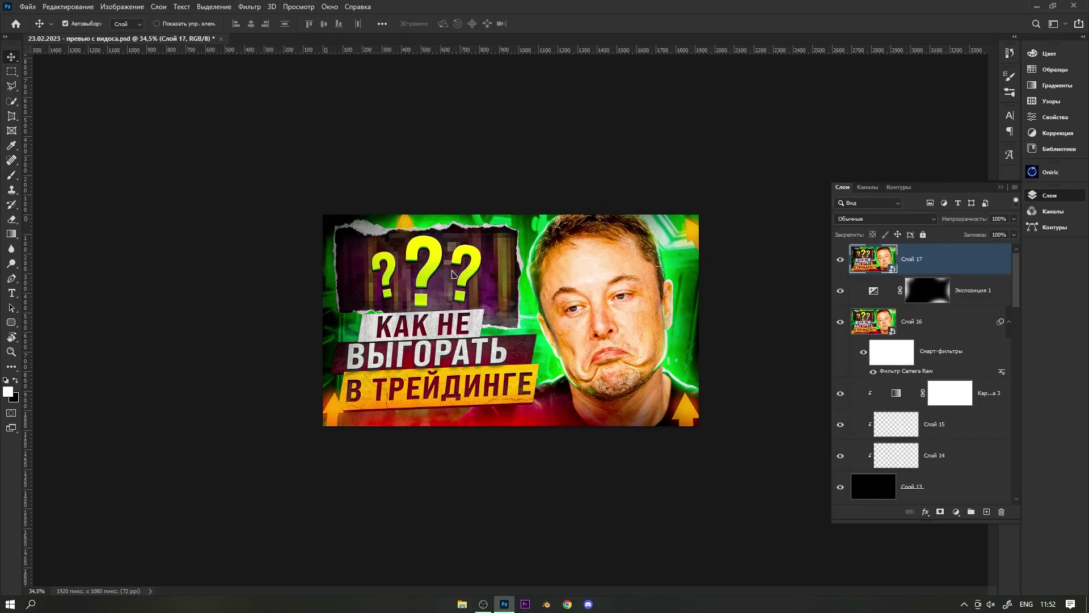
{"action": "left_click", "coordinate": [169, 444]}
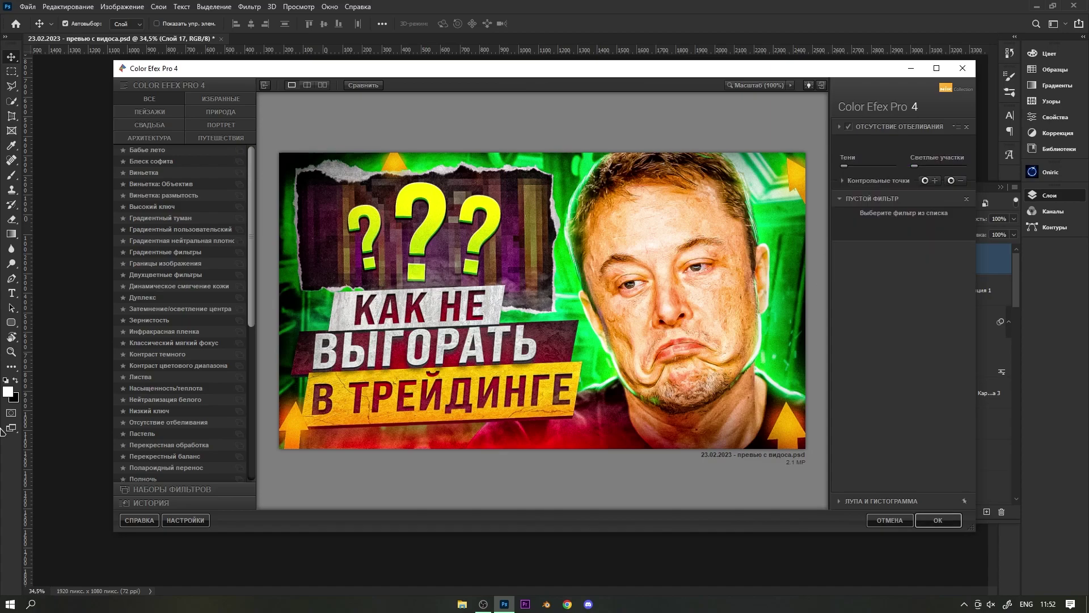
{"action": "scroll", "coordinate": [170, 397], "scroll_direction": "down", "scroll_amount": 1}
{"action": "left_click", "coordinate": [963, 168]}
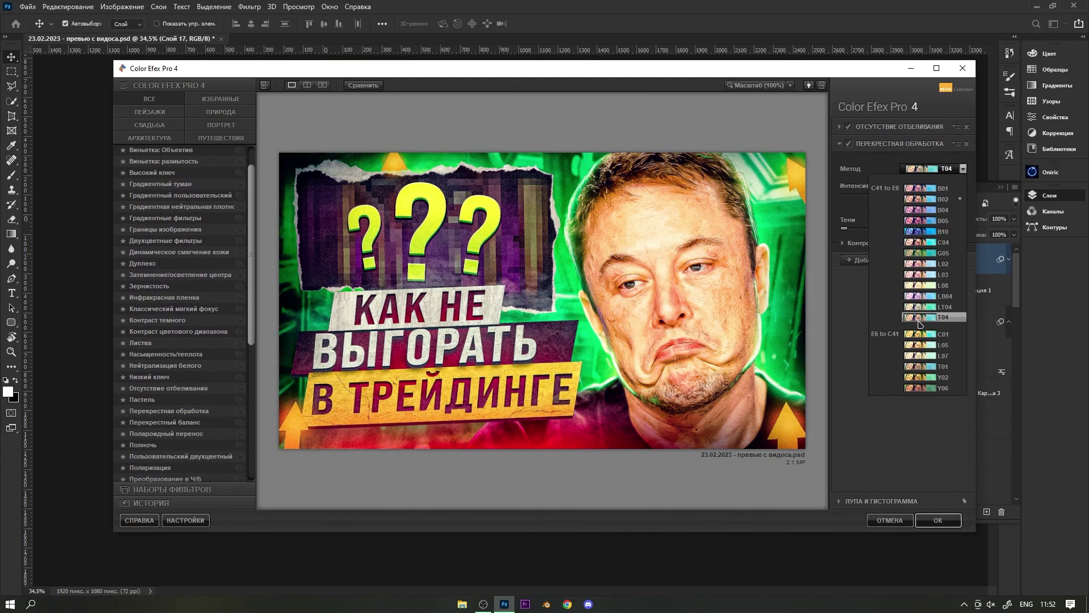
{"action": "left_click", "coordinate": [938, 365]}
{"action": "left_click", "coordinate": [932, 523]}
Group all layers and give the group its 'Created by' credit name.
{"action": "scroll", "coordinate": [940, 280], "scroll_direction": "up", "scroll_amount": 1}
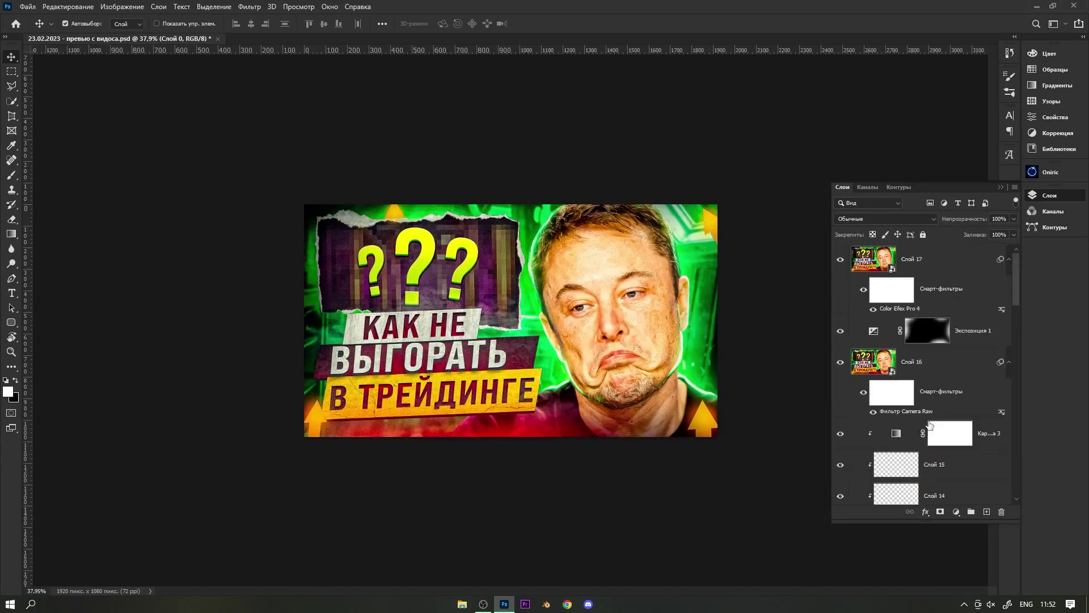
{"action": "key", "text": "ctrl+g"}
{"action": "type", "text": "eR"}
{"action": "key", "text": "Return"}
Add a new empty layer on top and open its layer options.
{"action": "key", "text": "ctrl+shift+alt+n"}
{"action": "type", "text": "Извлекайте максимум"}
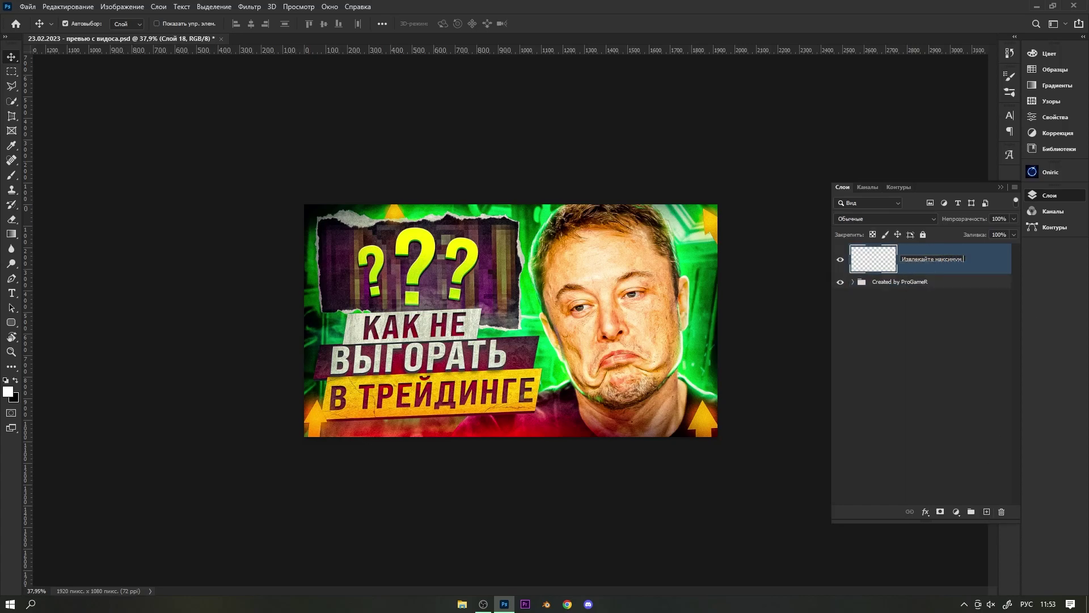
{"action": "right_click", "coordinate": [989, 258]}
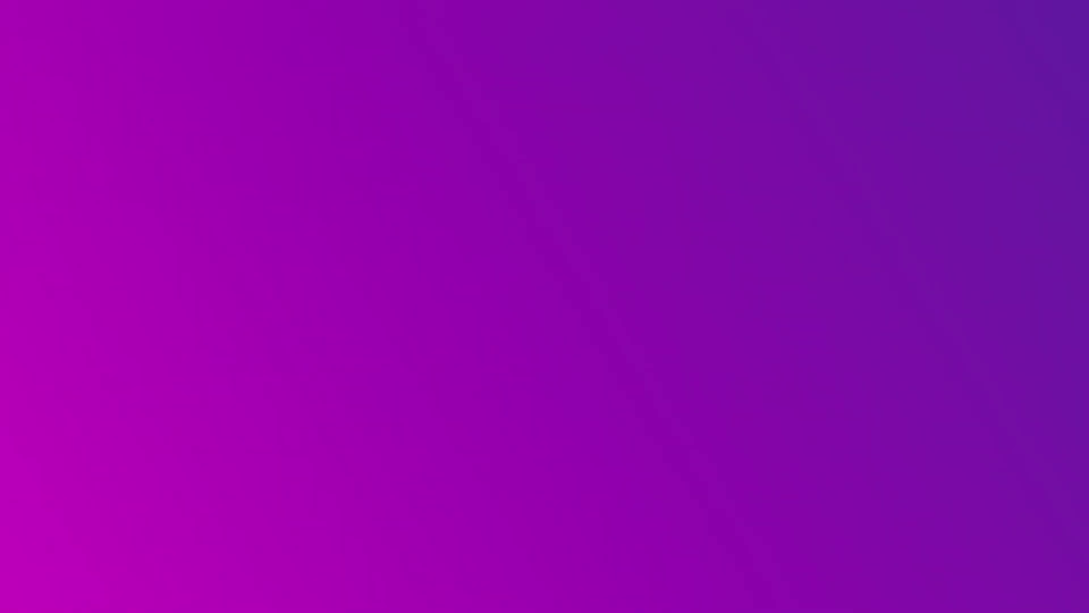